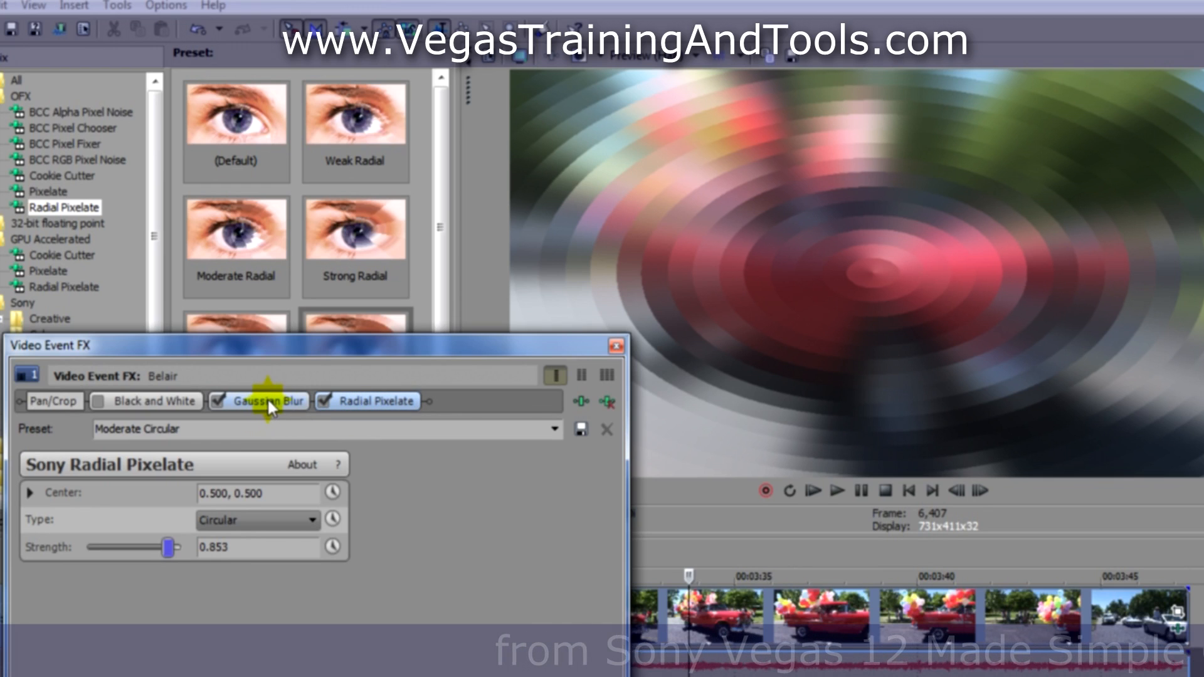
# Reorder Gaussian Blur and Radial Pixelate to compare, ending with pixelate after the blur
pyautogui.moveTo(268, 398); pyautogui.dragTo(398, 403)
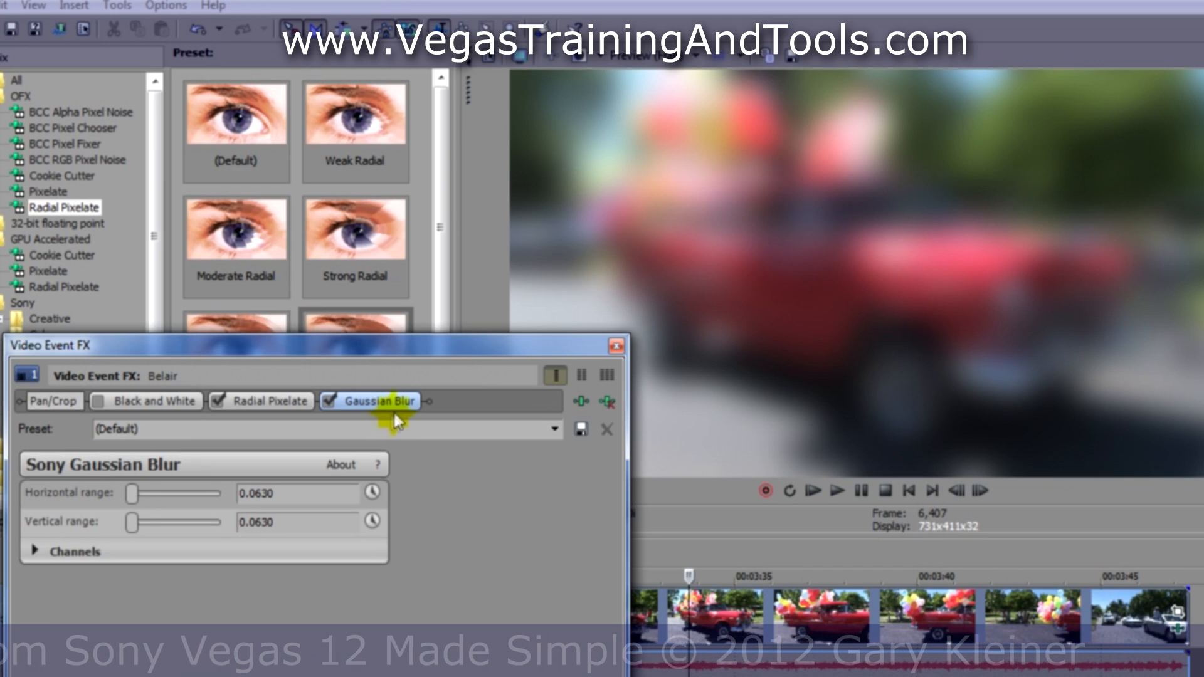
pyautogui.click(327, 401)
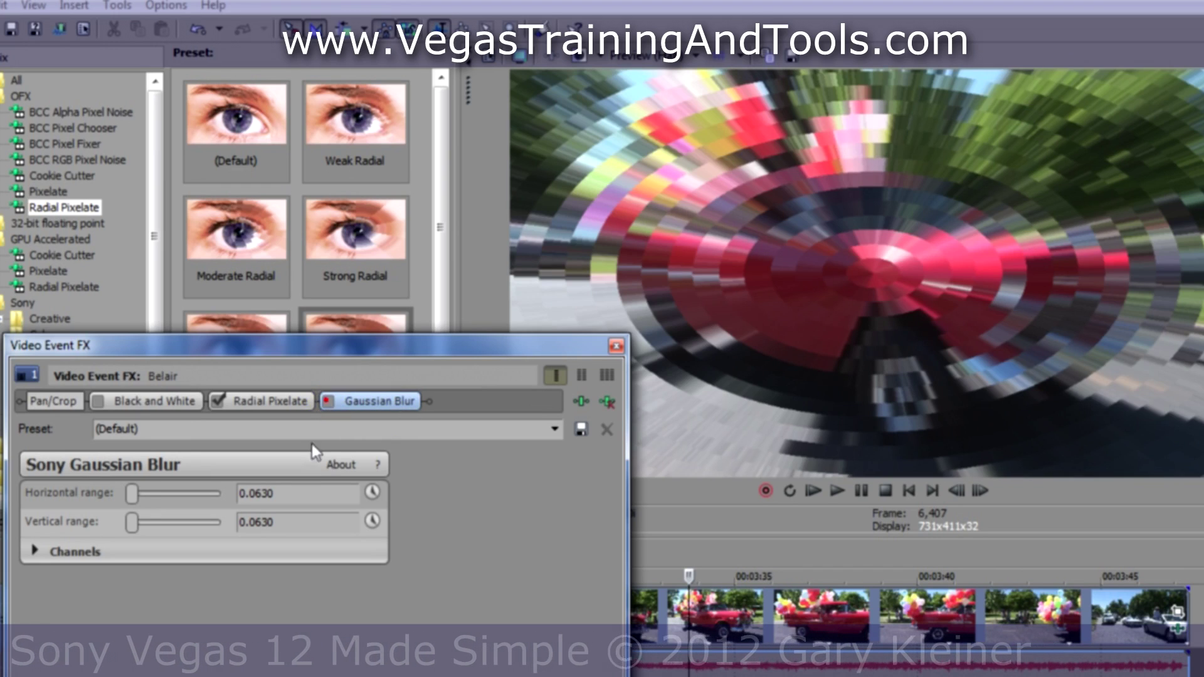
pyautogui.click(327, 401)
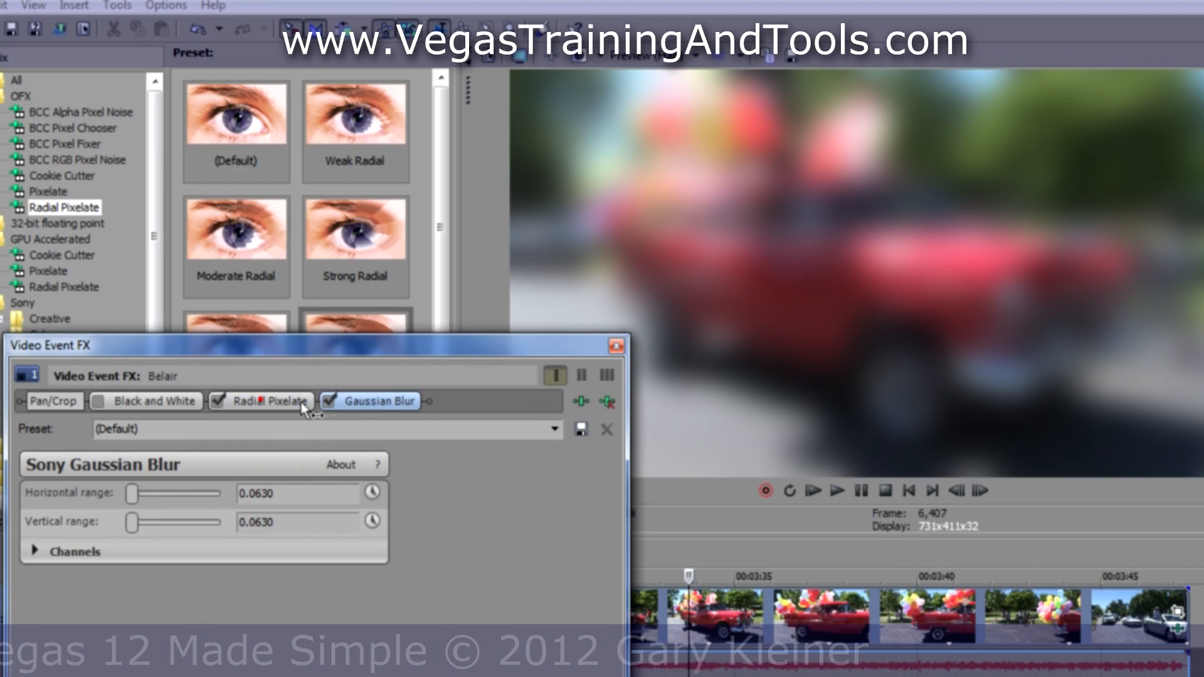
pyautogui.moveTo(273, 401); pyautogui.dragTo(395, 400)
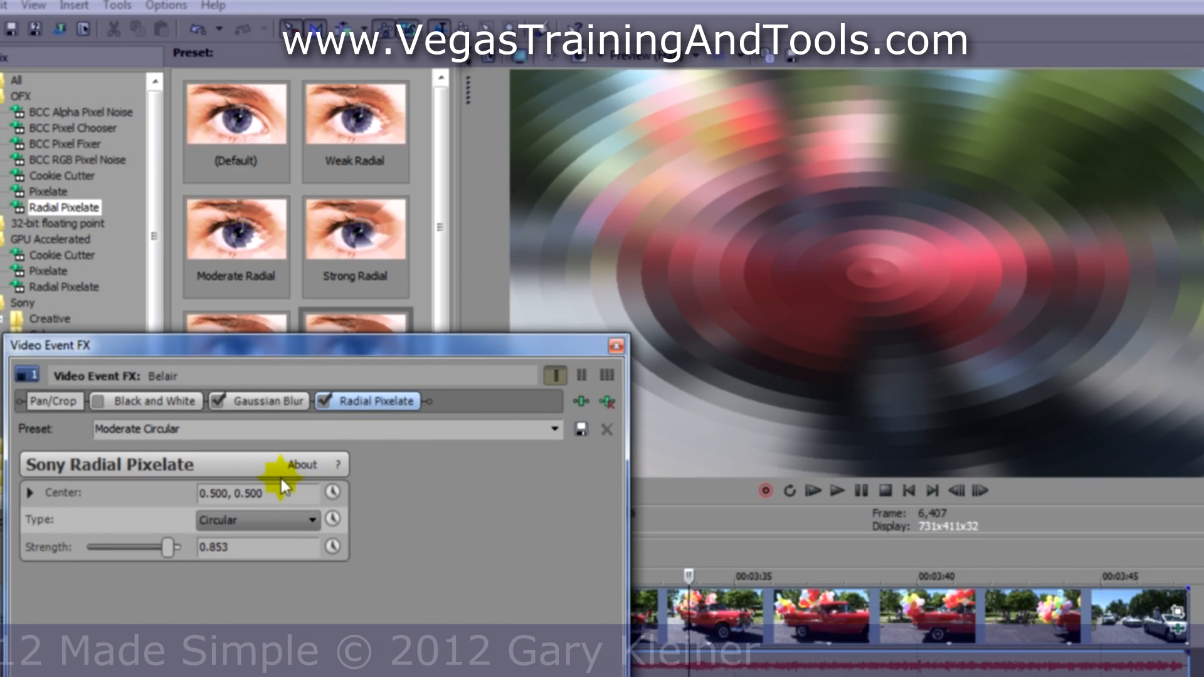
# Enable the Black and White effect so the chain runs black-and-white, blur, radial pixelate
pyautogui.click(96, 400)
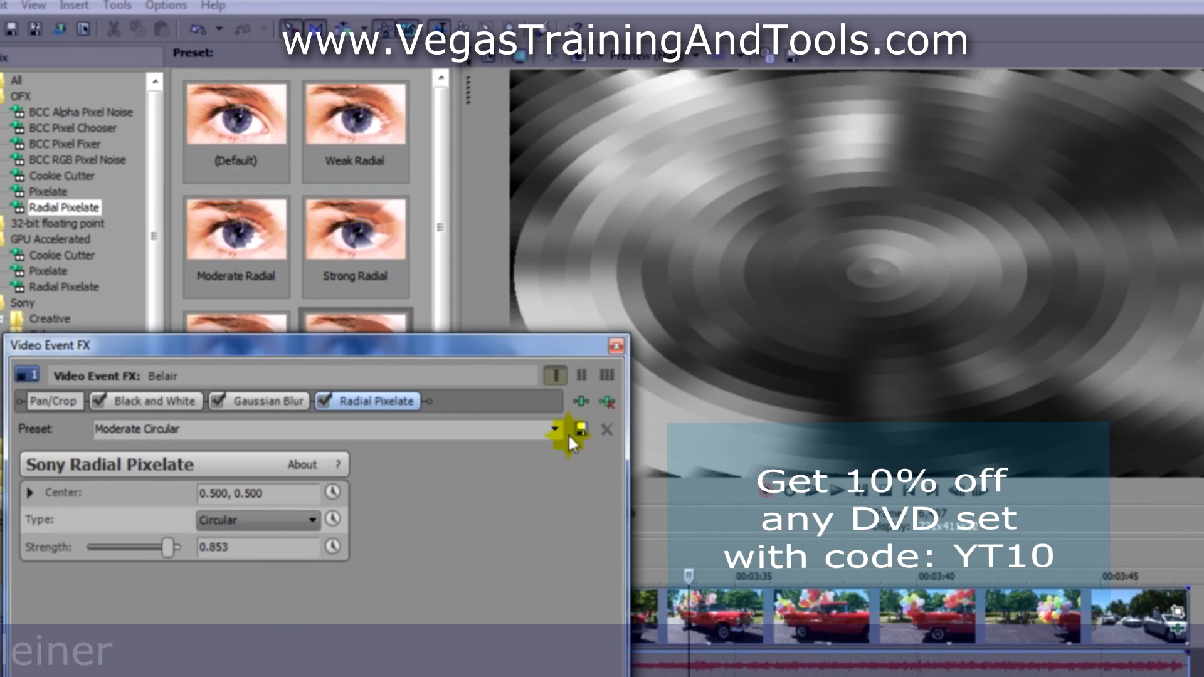
pyautogui.click(616, 346)
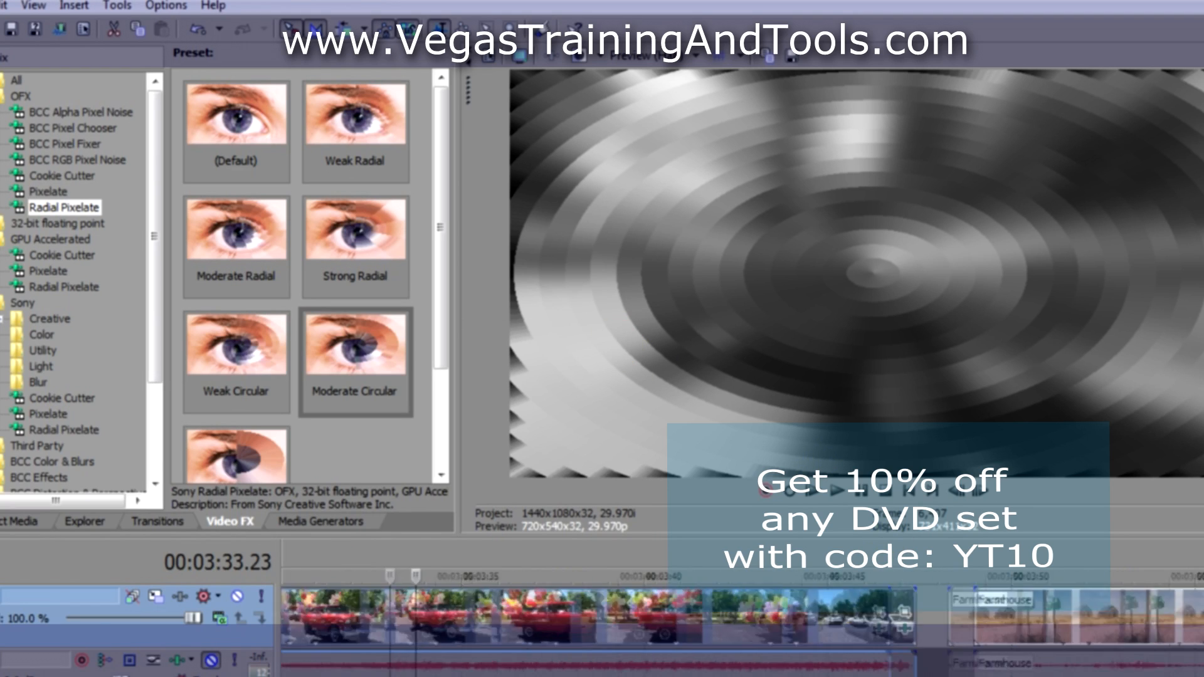
pyautogui.scroll(-5, 734, 617)
pyautogui.scroll(-4, 734, 617)
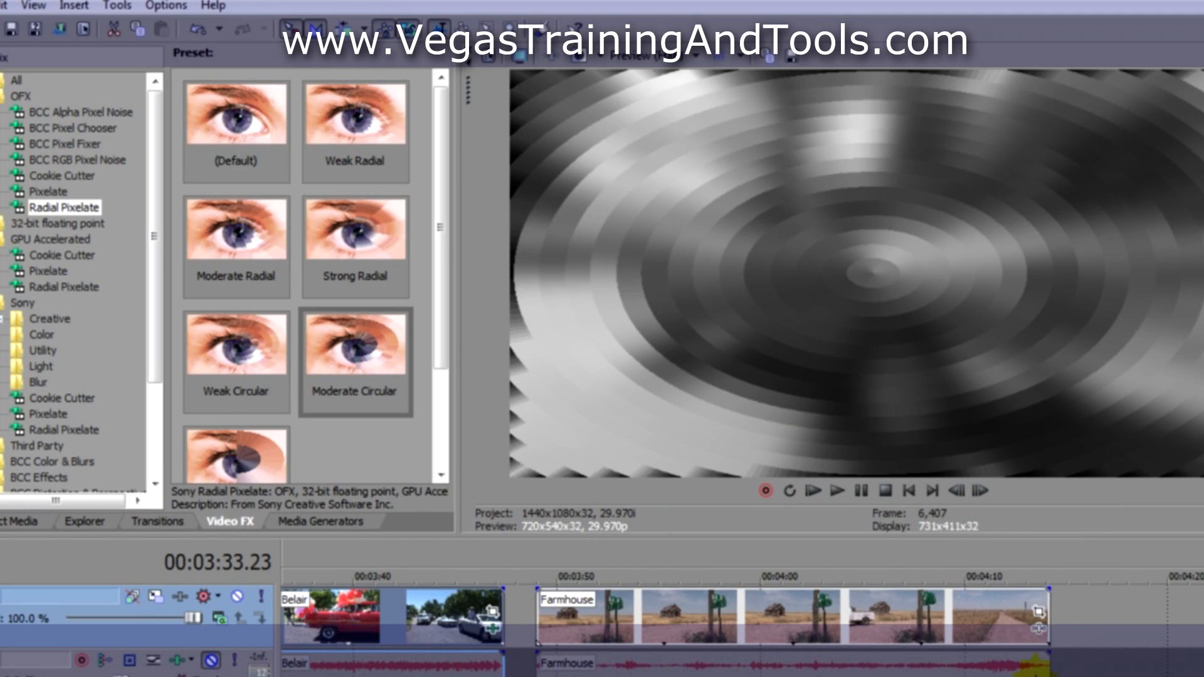
# Copy the Belair event with its effects and move the playhead along the timeline
pyautogui.click(747, 610)
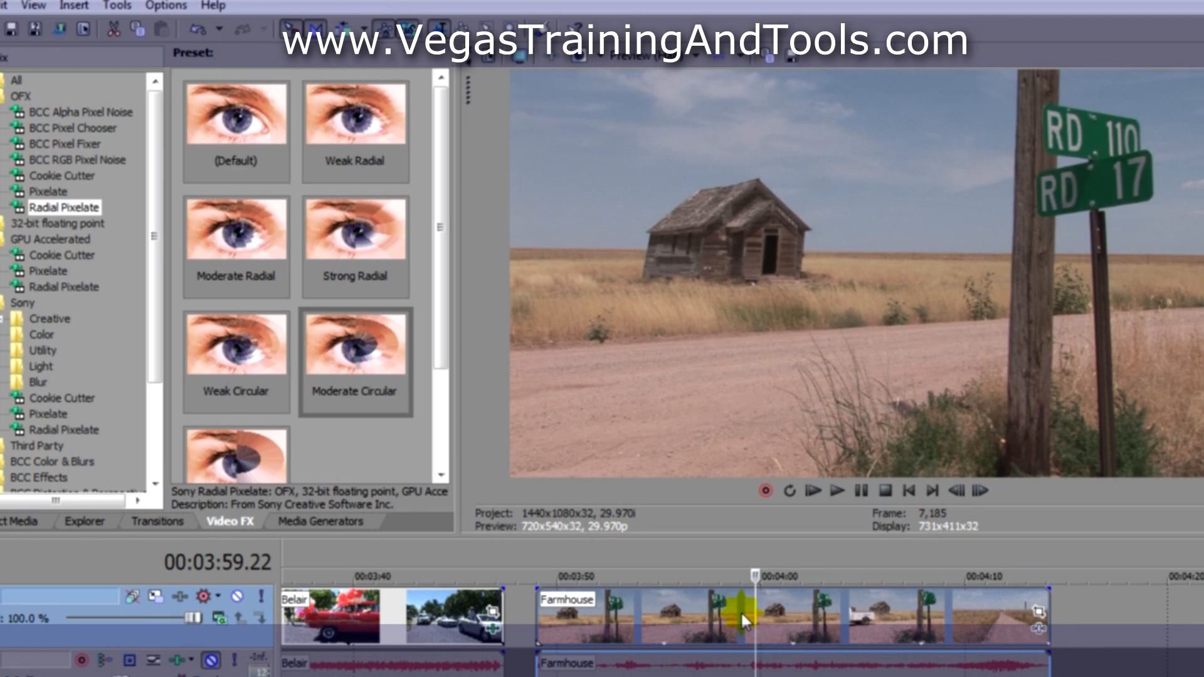
pyautogui.hscroll(-4, 741, 610)
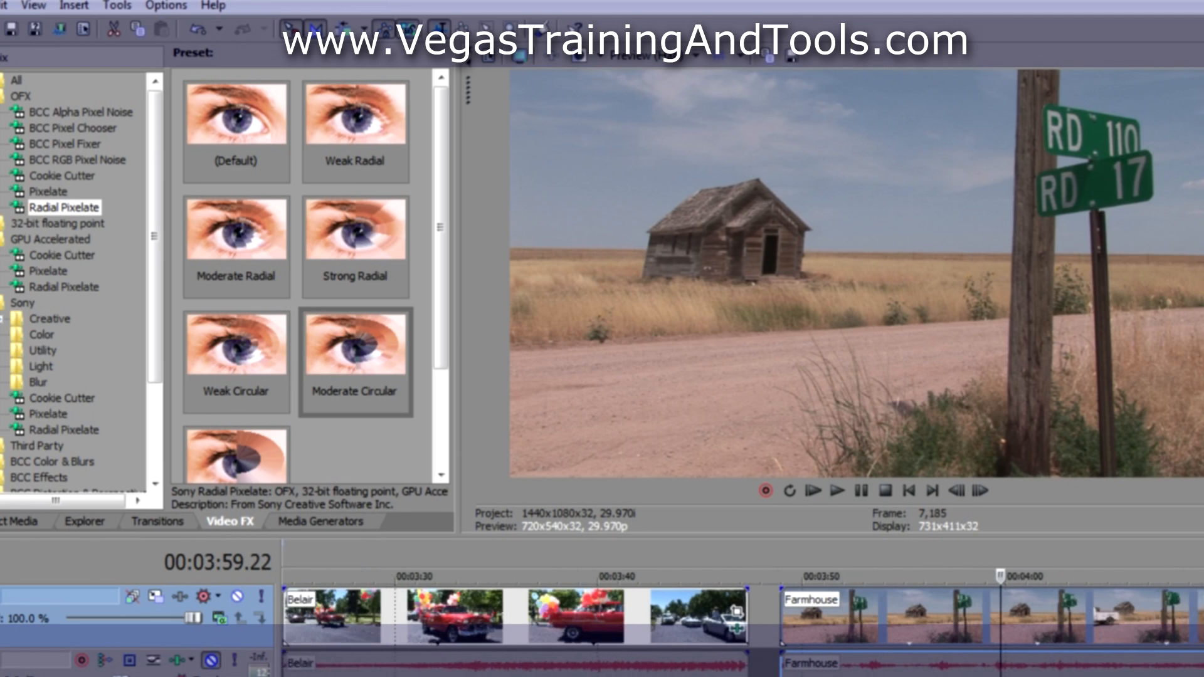
pyautogui.hscroll(-1, 740, 611)
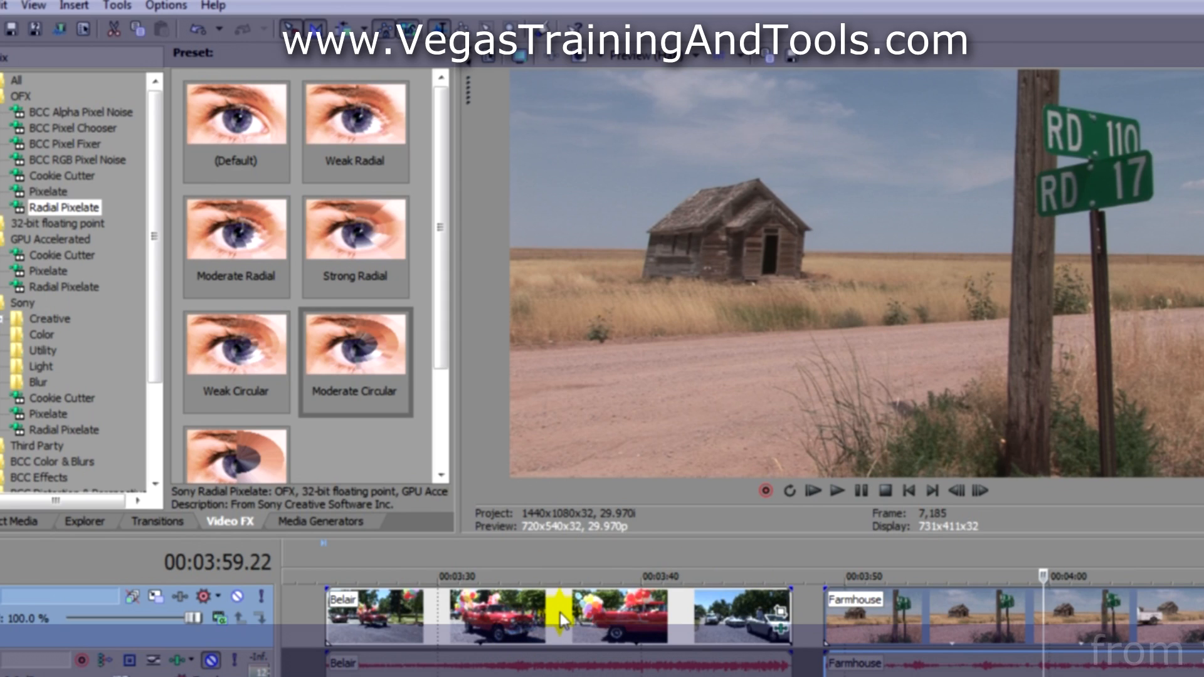
pyautogui.rightClick(661, 611)
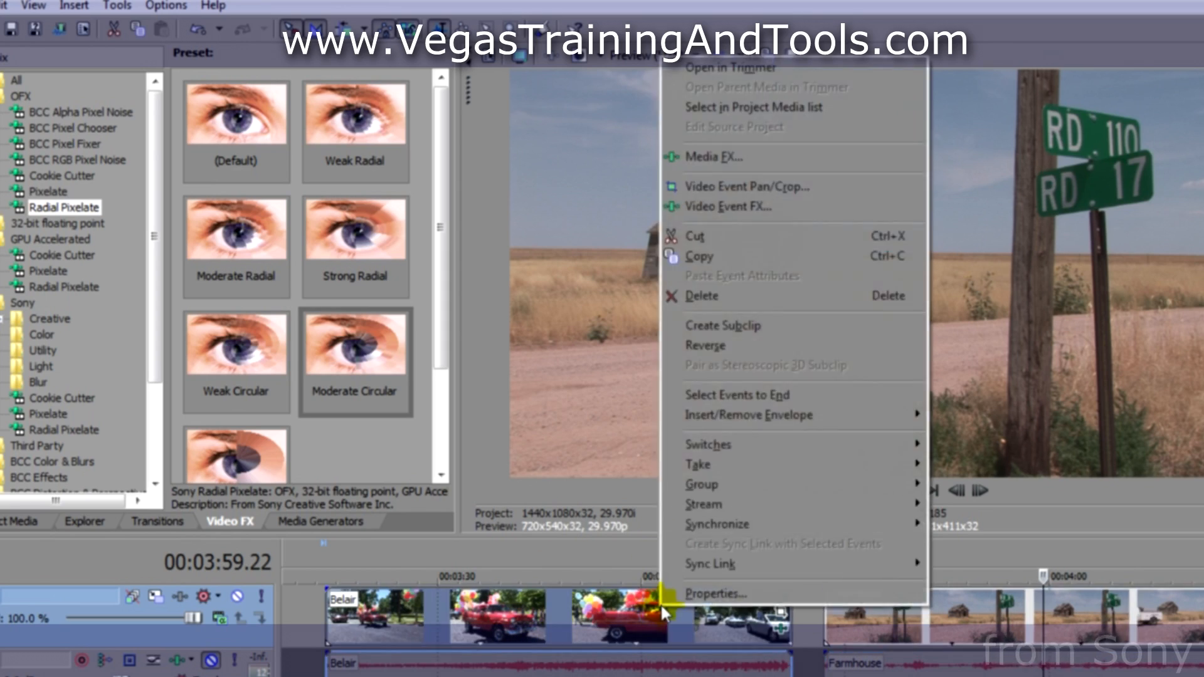
pyautogui.click(742, 254)
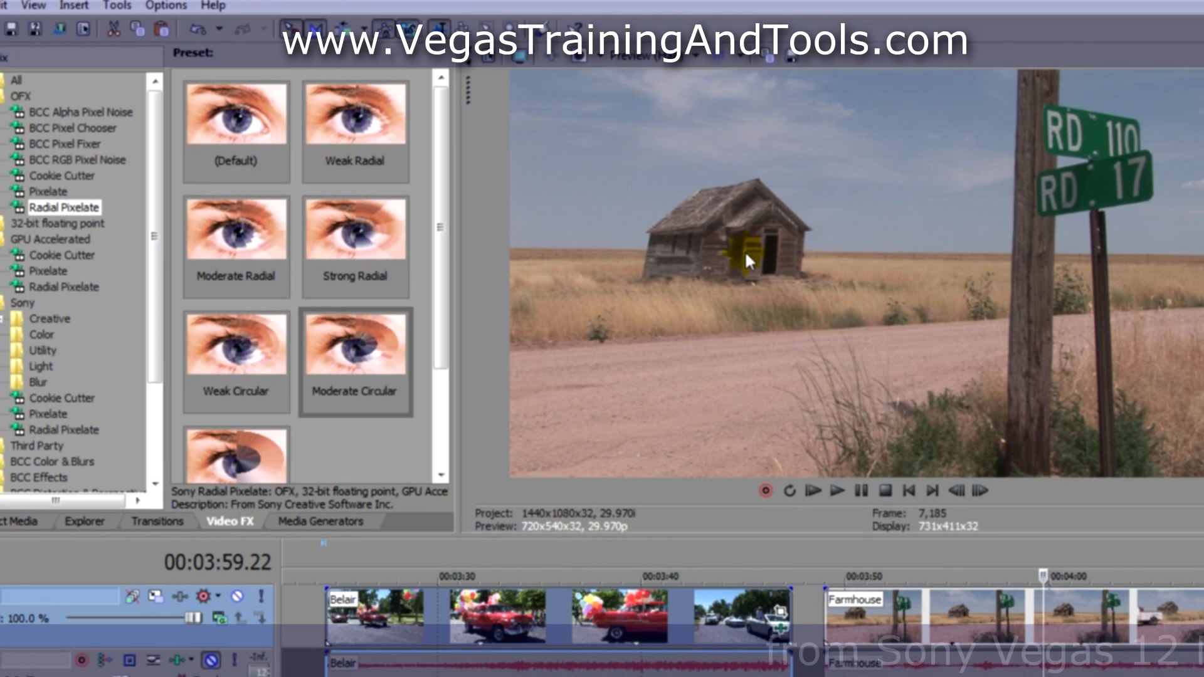
pyautogui.scroll(-2, 743, 611)
pyautogui.scroll(-2, 743, 612)
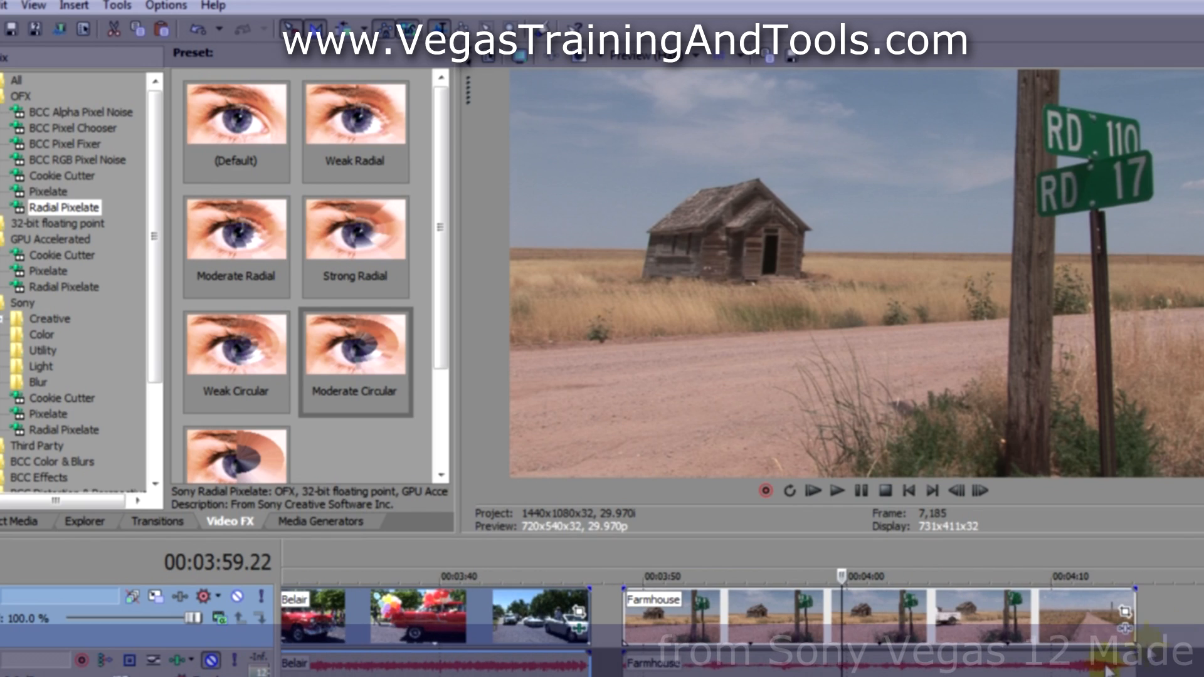
pyautogui.click(1184, 623)
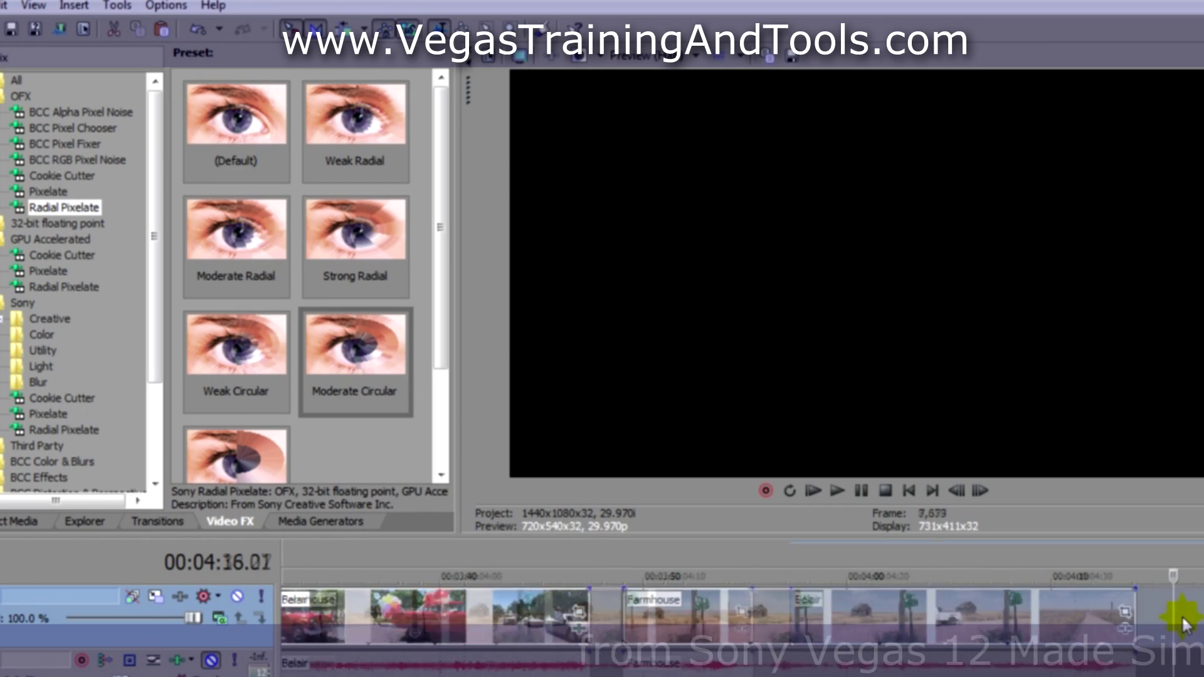
pyautogui.click(1183, 623)
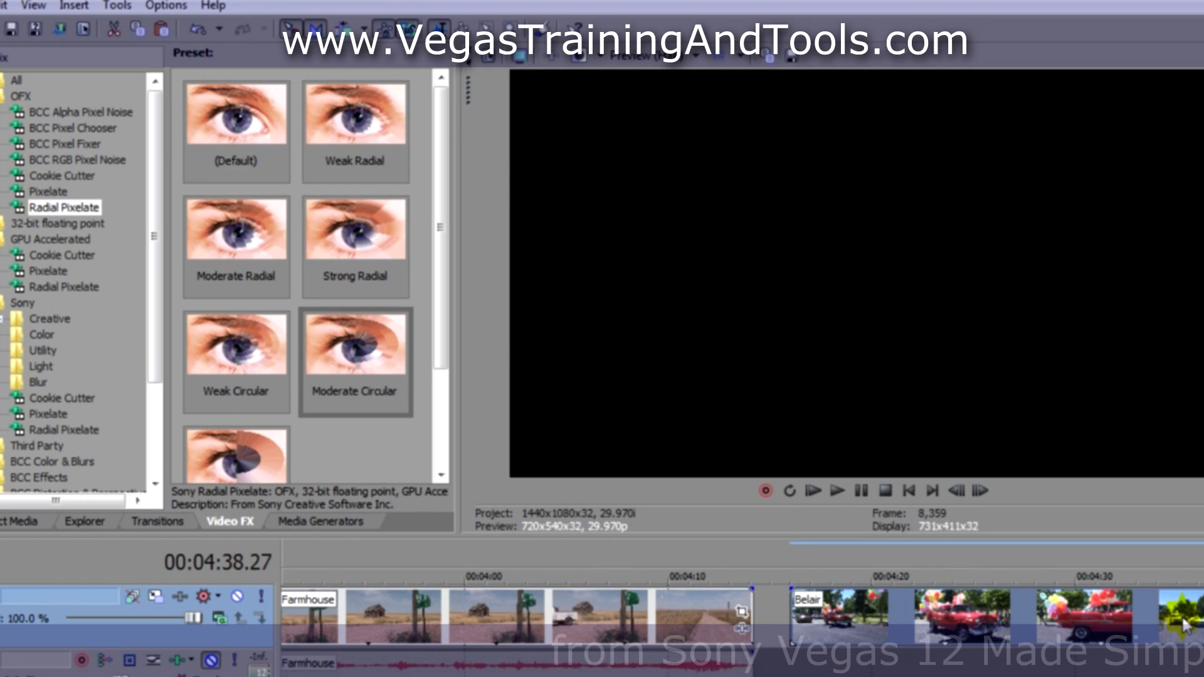
pyautogui.scroll(4, 741, 615)
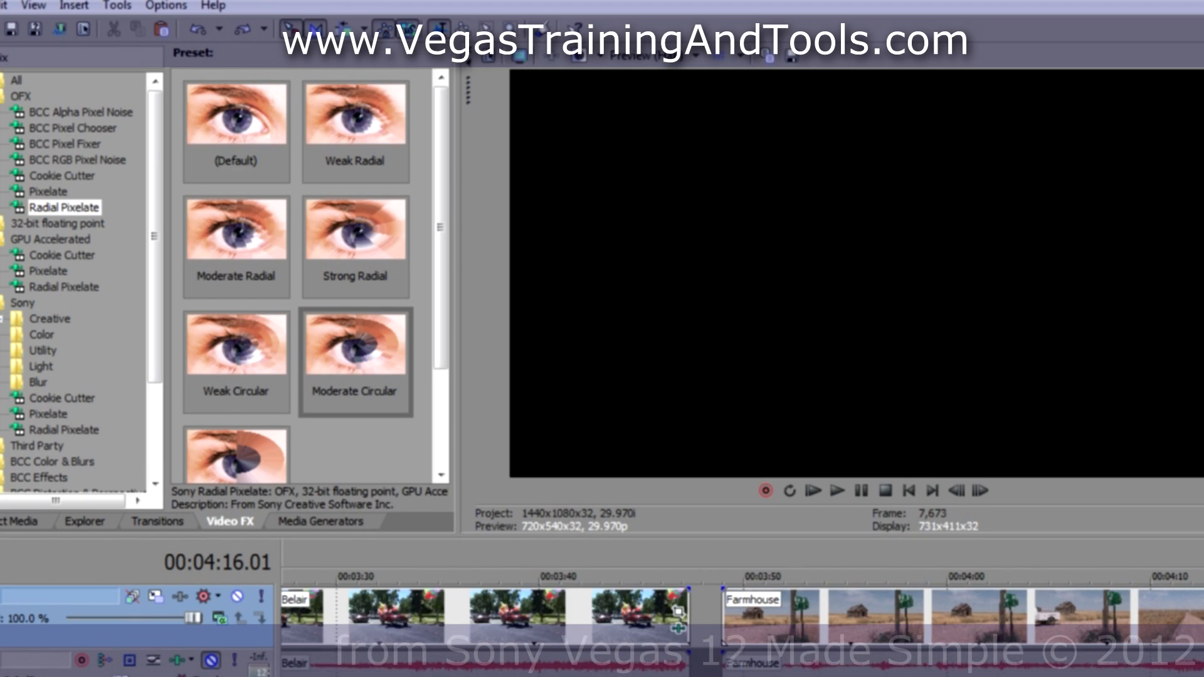
# Paste Belair's effect attributes onto the Farmhouse event
pyautogui.rightClick(902, 609)
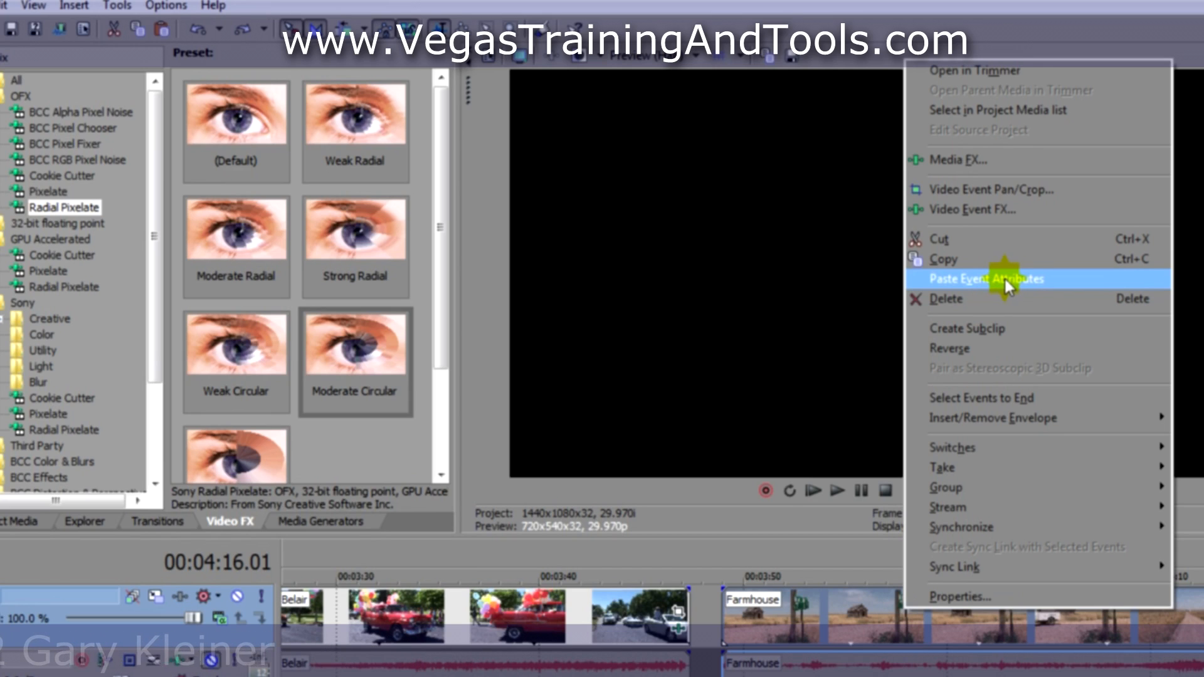
pyautogui.click(1006, 278)
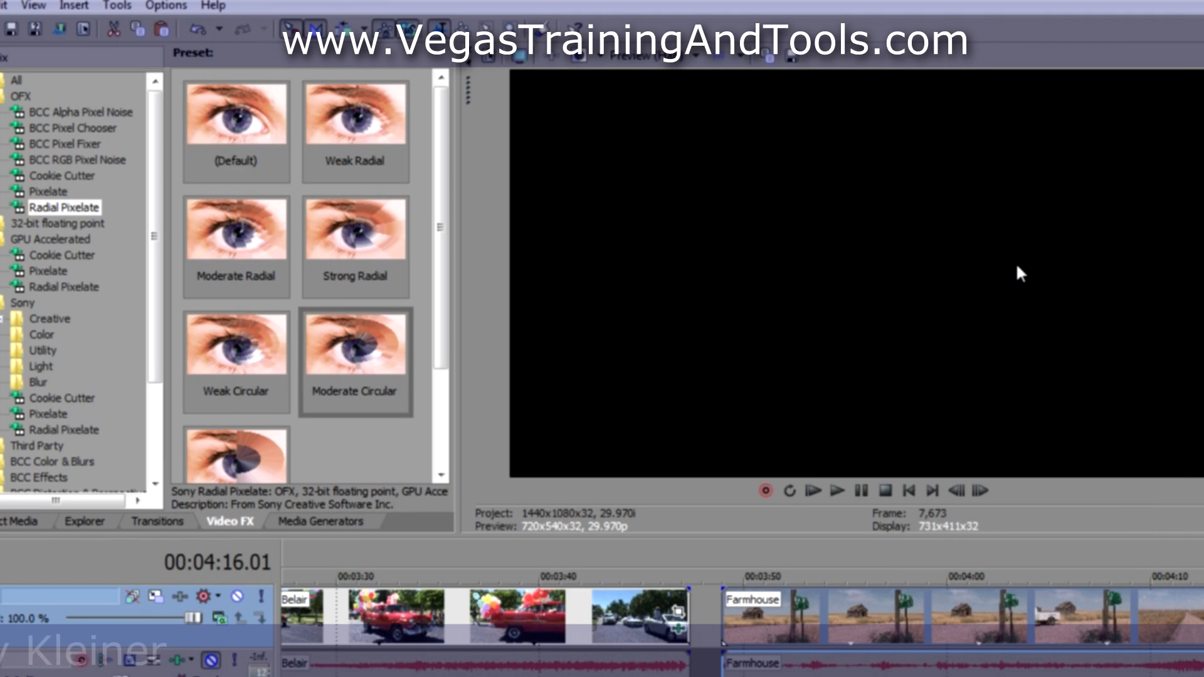
pyautogui.click(880, 619)
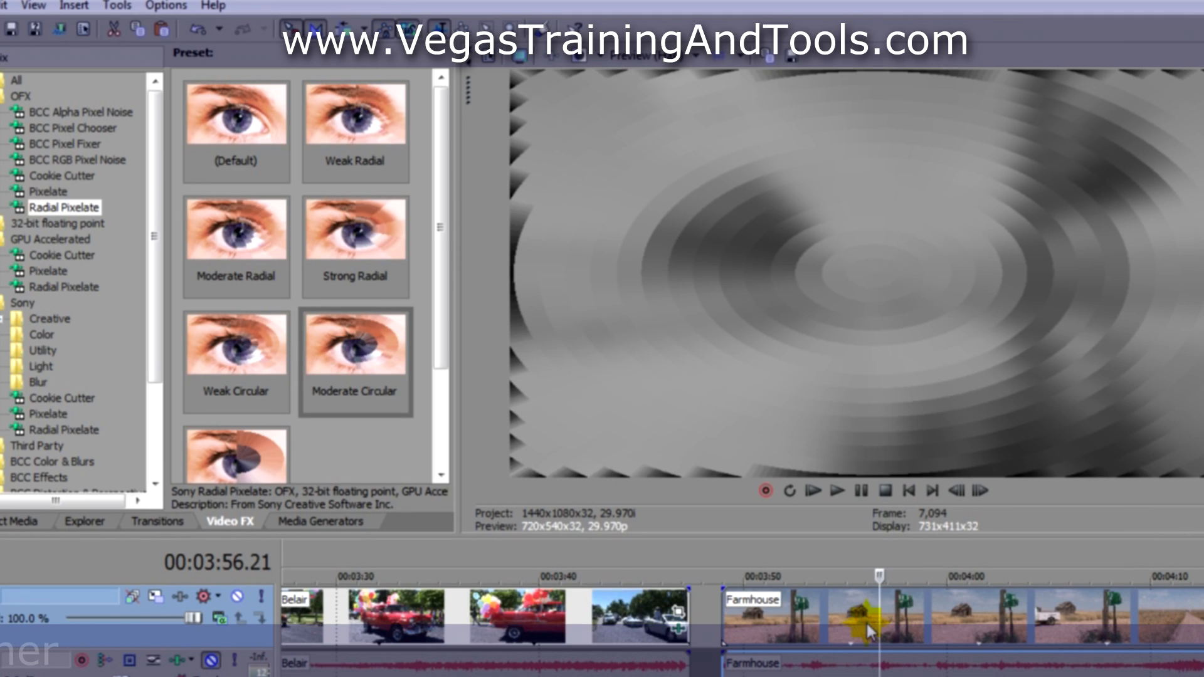
# Play back and compare the Belair and Farmhouse events with their matching effects
pyautogui.press('space')
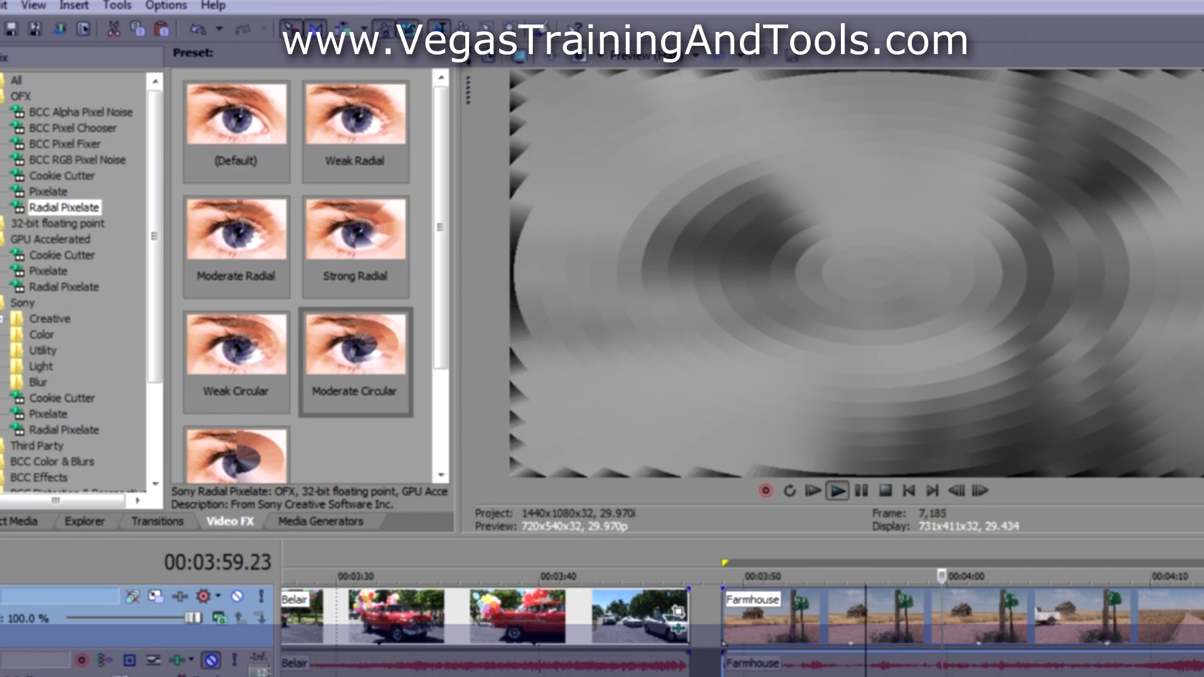
pyautogui.click(504, 564)
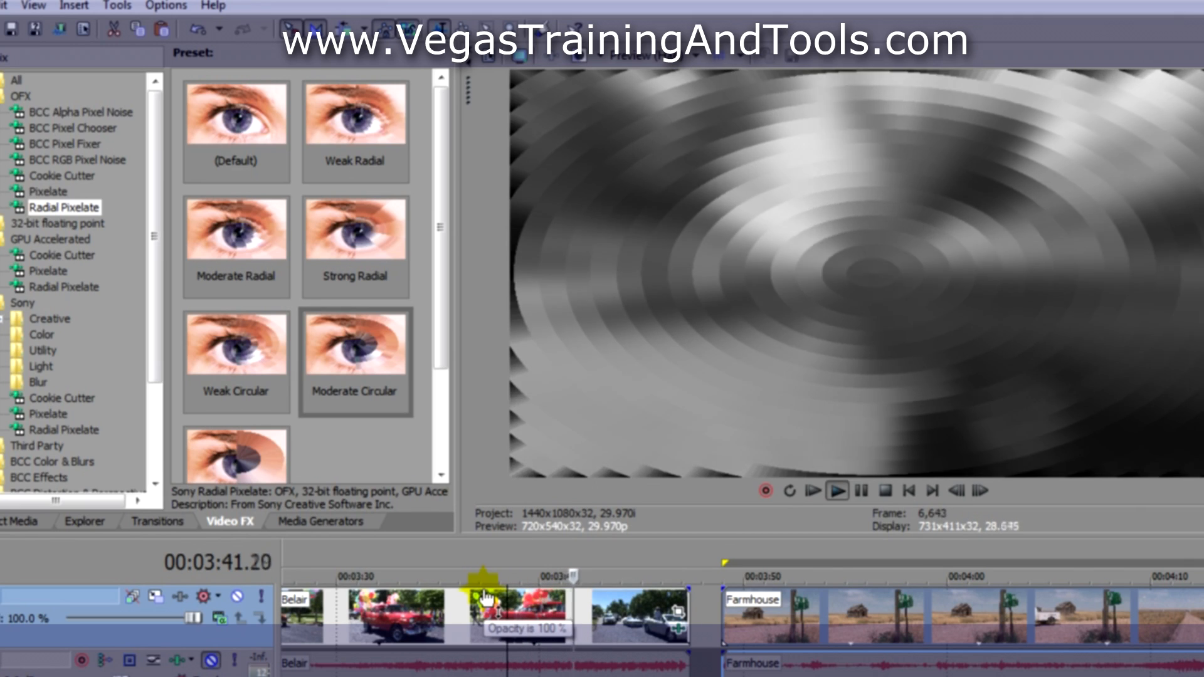
pyautogui.click(833, 575)
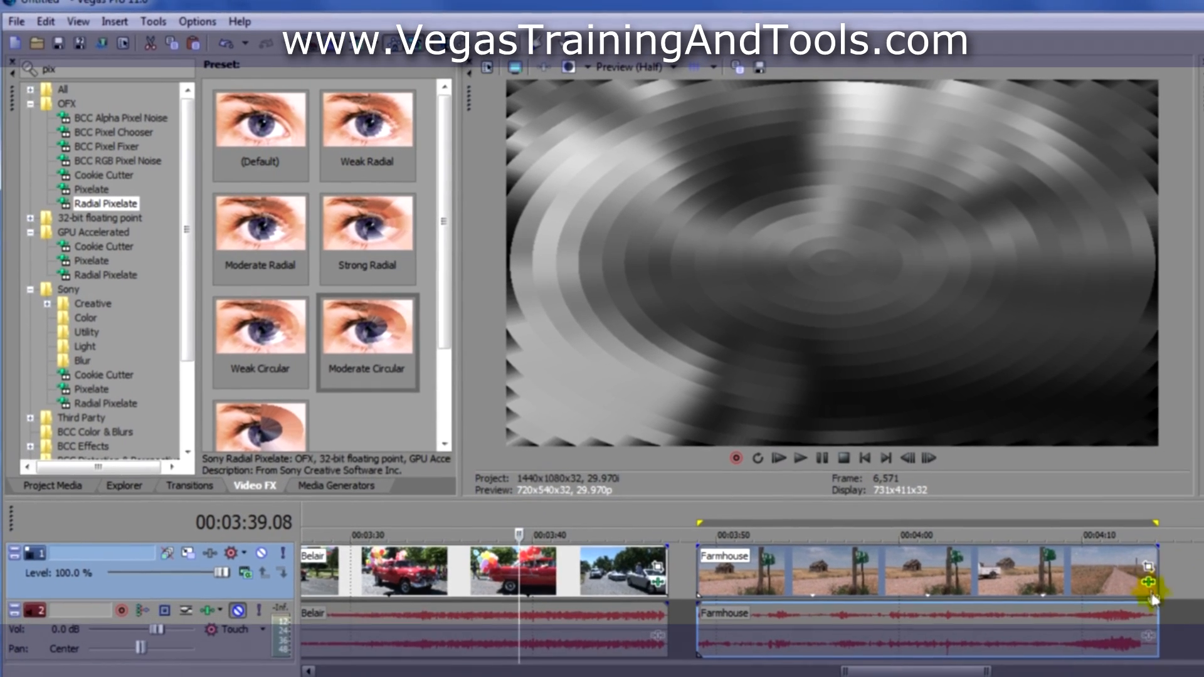
# Show the Farmhouse event's effect settings and its plug-in chain
pyautogui.click(1148, 568)
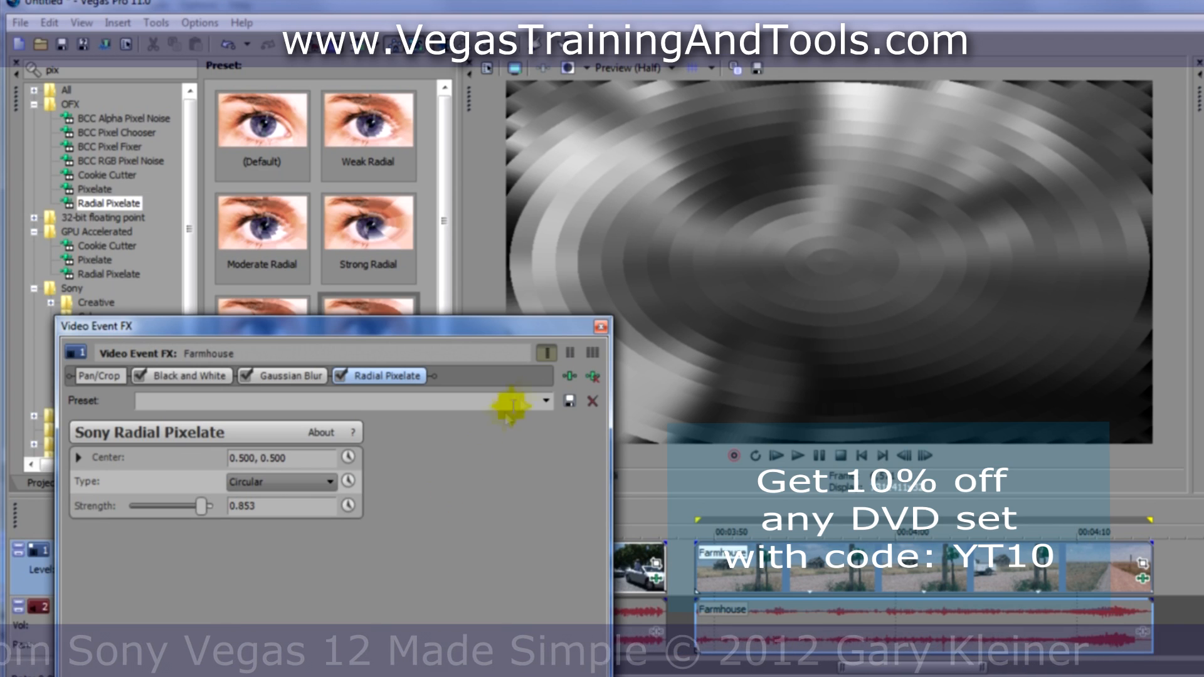
pyautogui.click(570, 375)
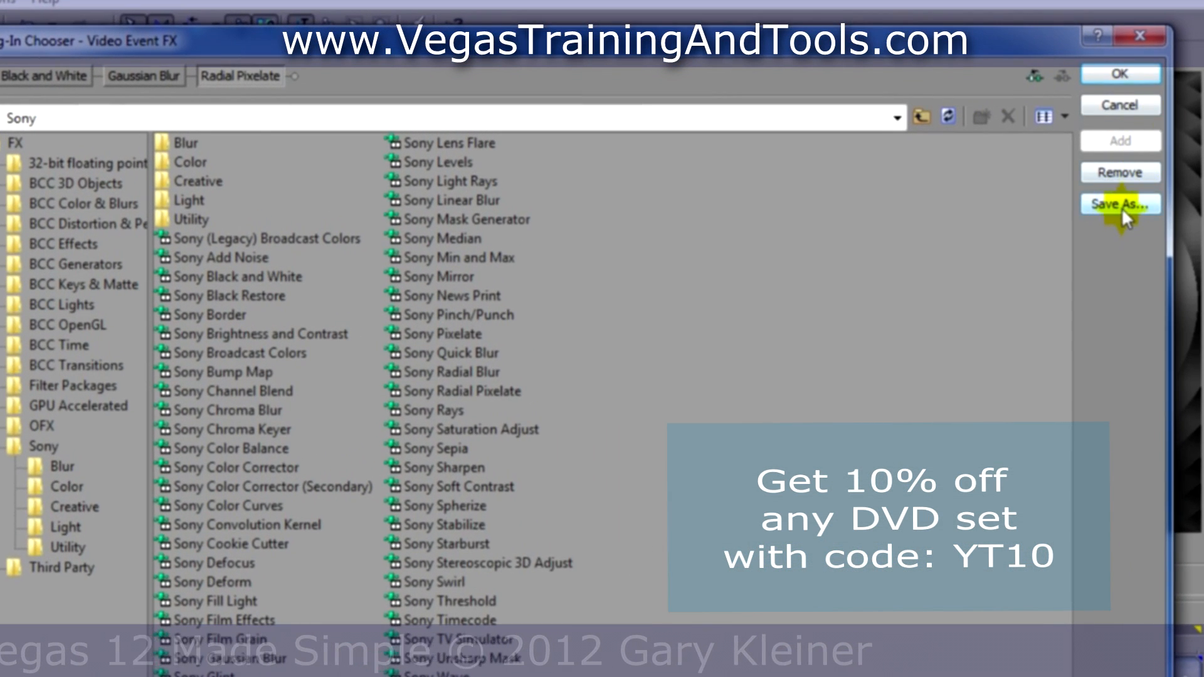
# Save the three-effect chain as a filter package named BWBlurPixelate
pyautogui.click(1121, 204)
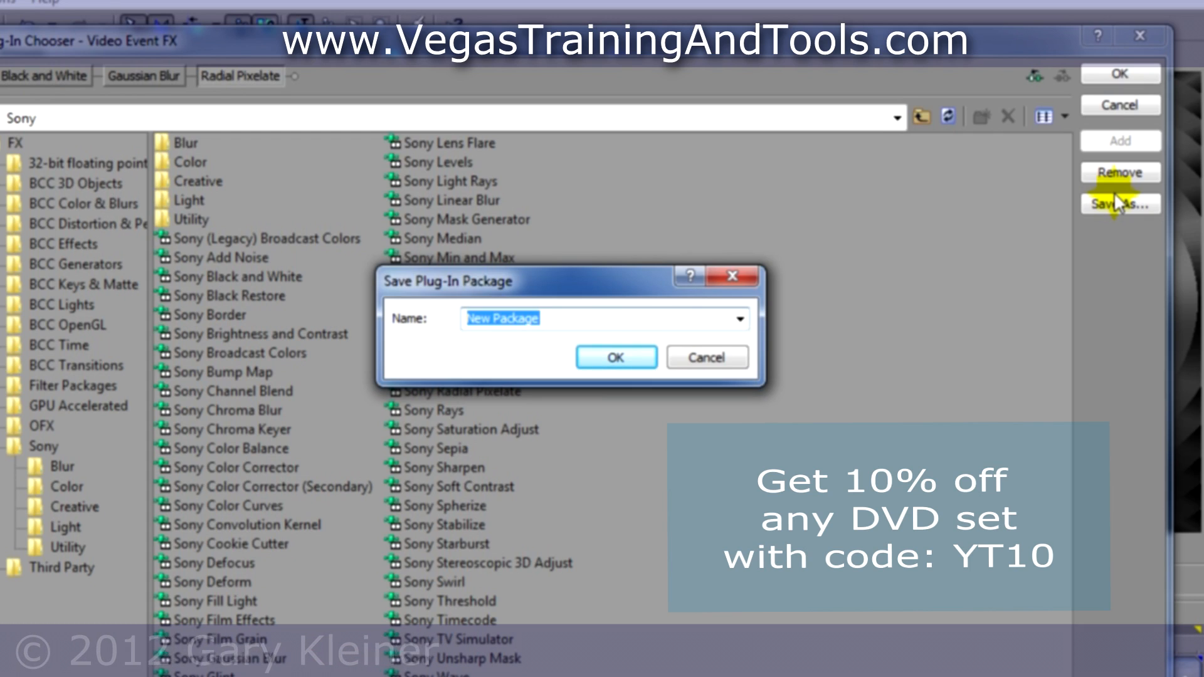
pyautogui.write('BWBlurP')
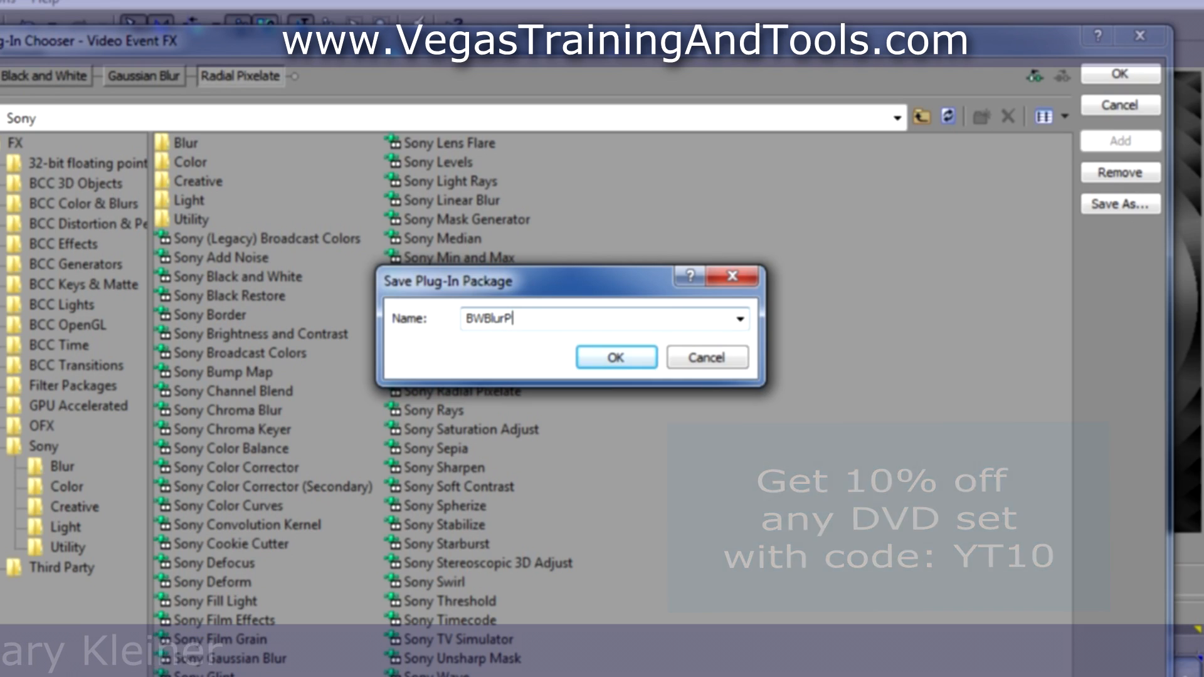
pyautogui.write('ixelate')
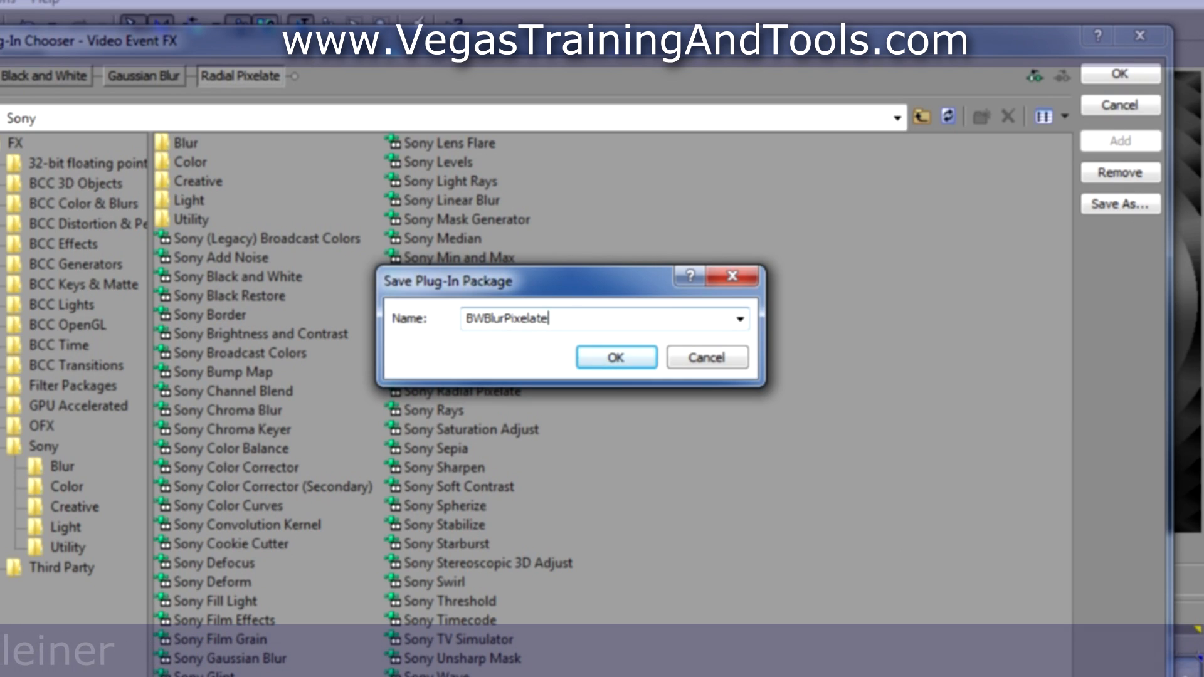
pyautogui.click(616, 358)
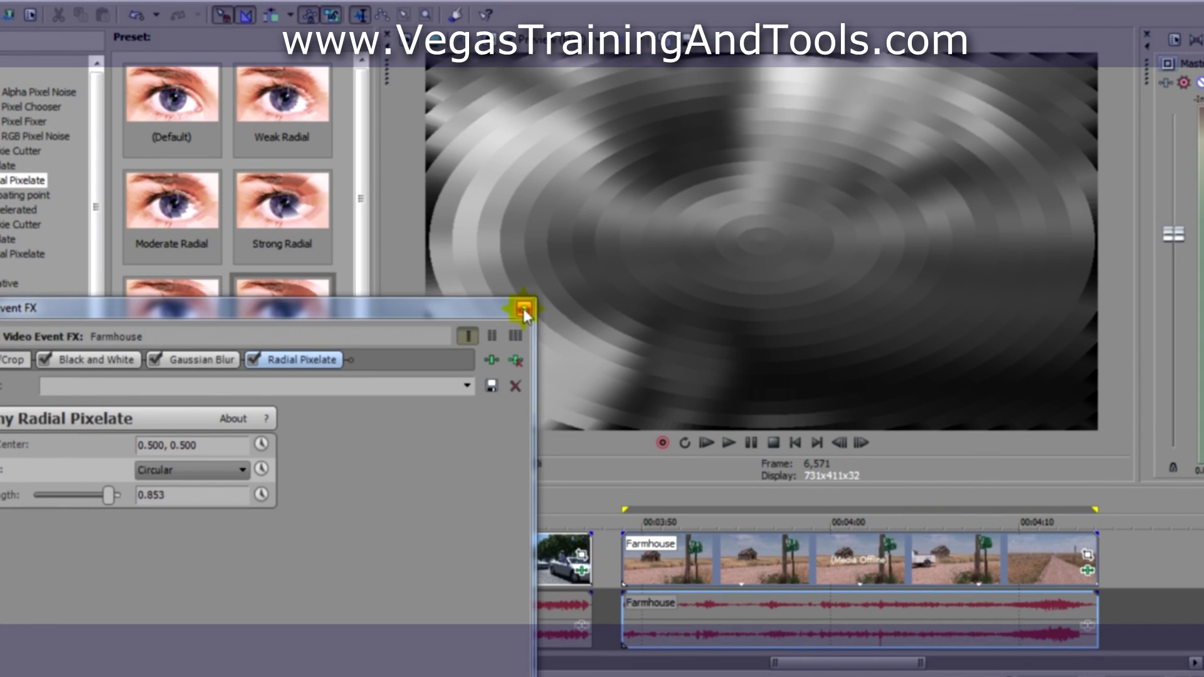
# Add KittenPlay.m2t from the Explorer to the timeline after Farmhouse
pyautogui.click(523, 310)
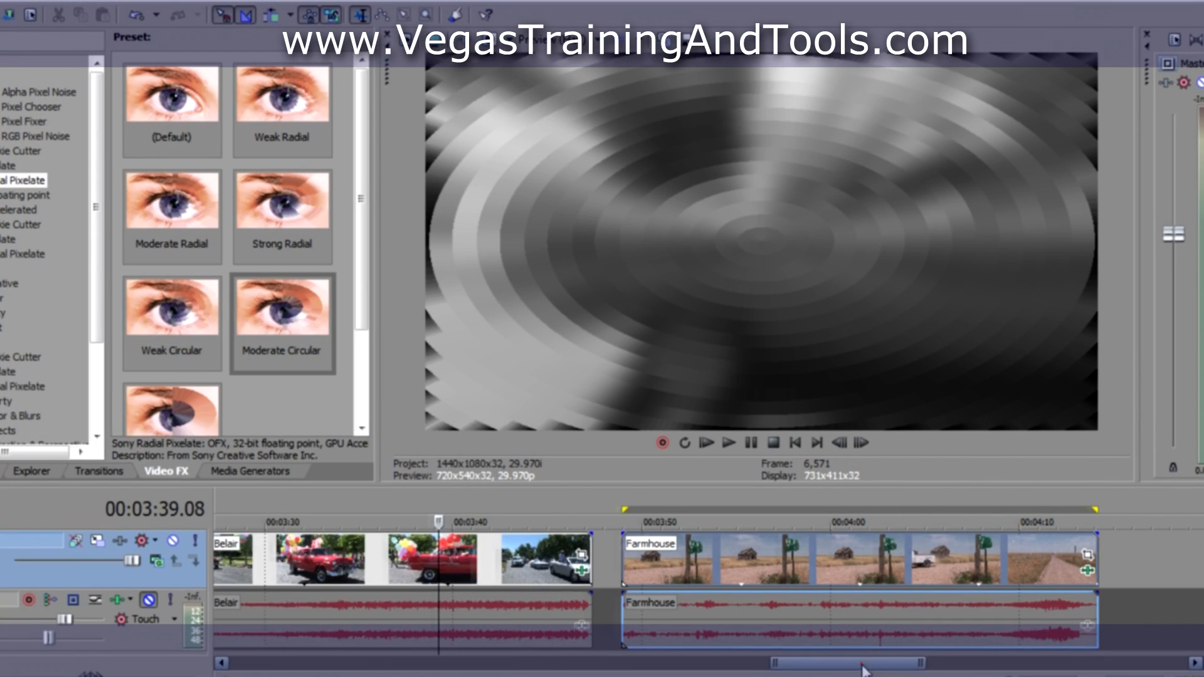
pyautogui.moveTo(851, 663); pyautogui.dragTo(915, 667)
pyautogui.click(32, 470)
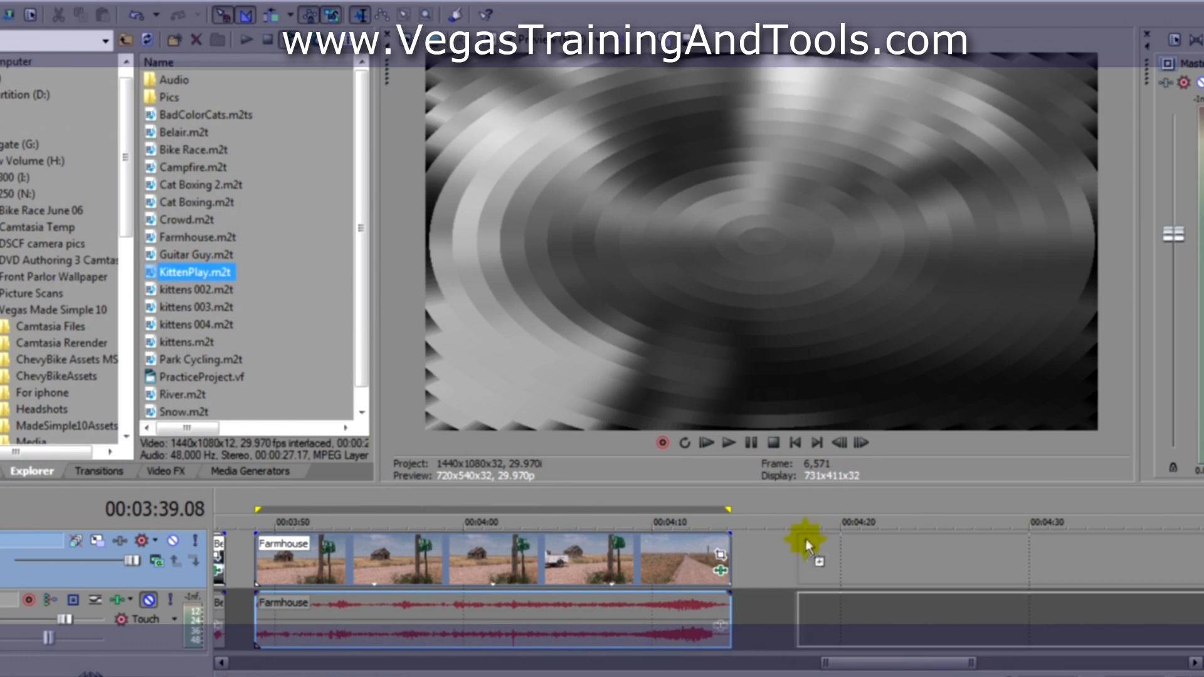
pyautogui.moveTo(193, 272); pyautogui.dragTo(786, 565)
pyautogui.click(915, 563)
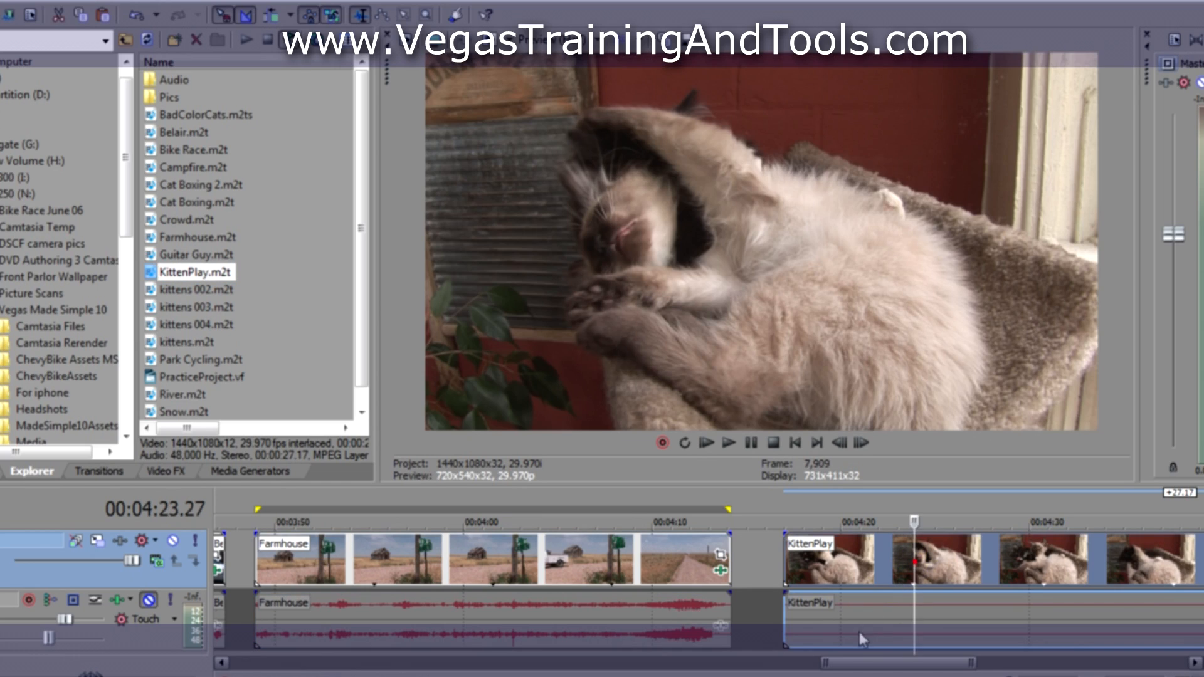
pyautogui.scroll(-2, 910, 659)
pyautogui.moveTo(910, 663); pyautogui.dragTo(894, 659)
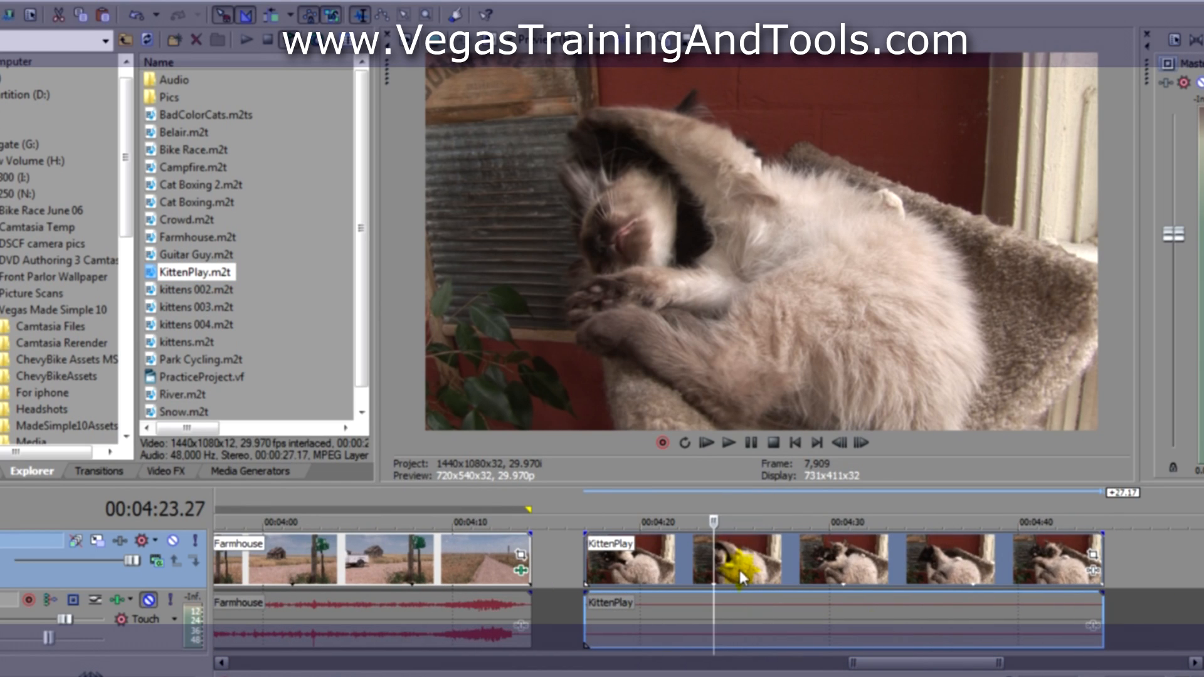
# Preview the KittenPlay clip and bring up its plug-in choices
pyautogui.press('space')
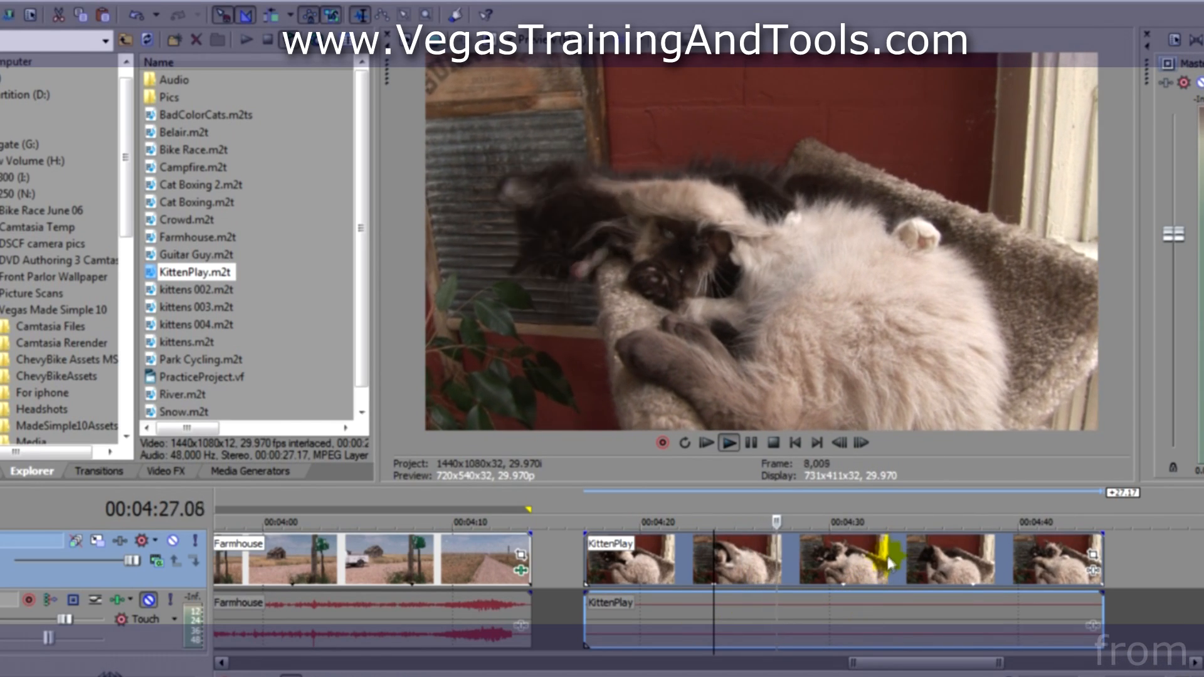
pyautogui.press('space')
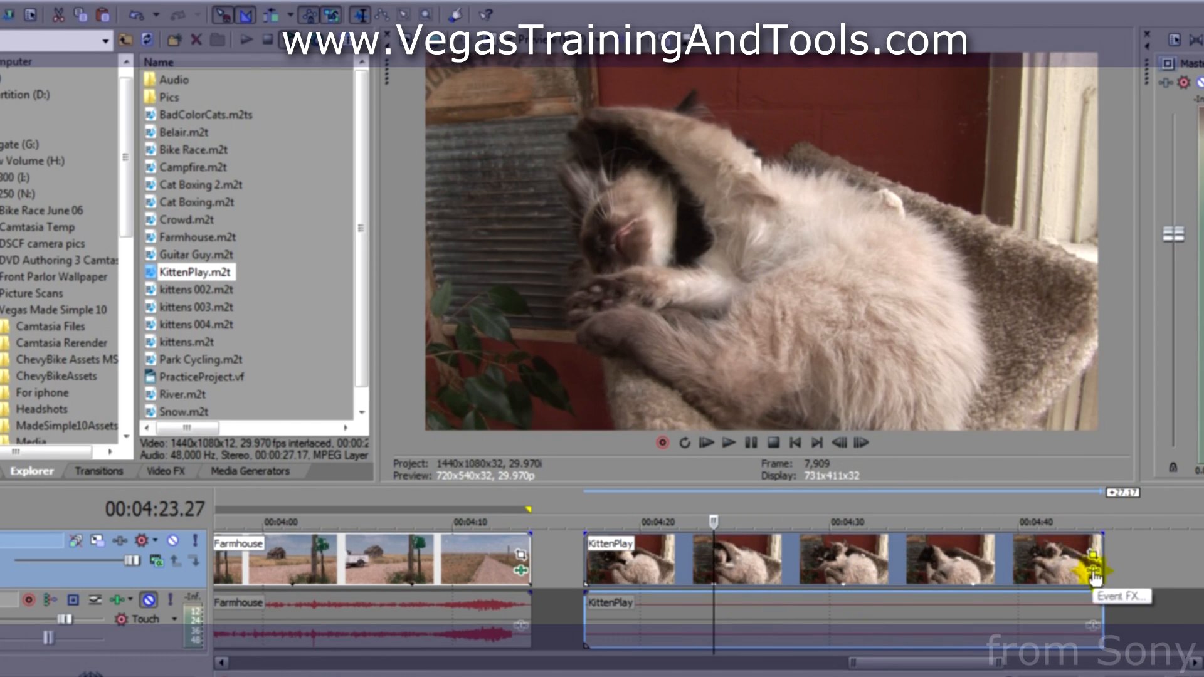
pyautogui.click(1095, 576)
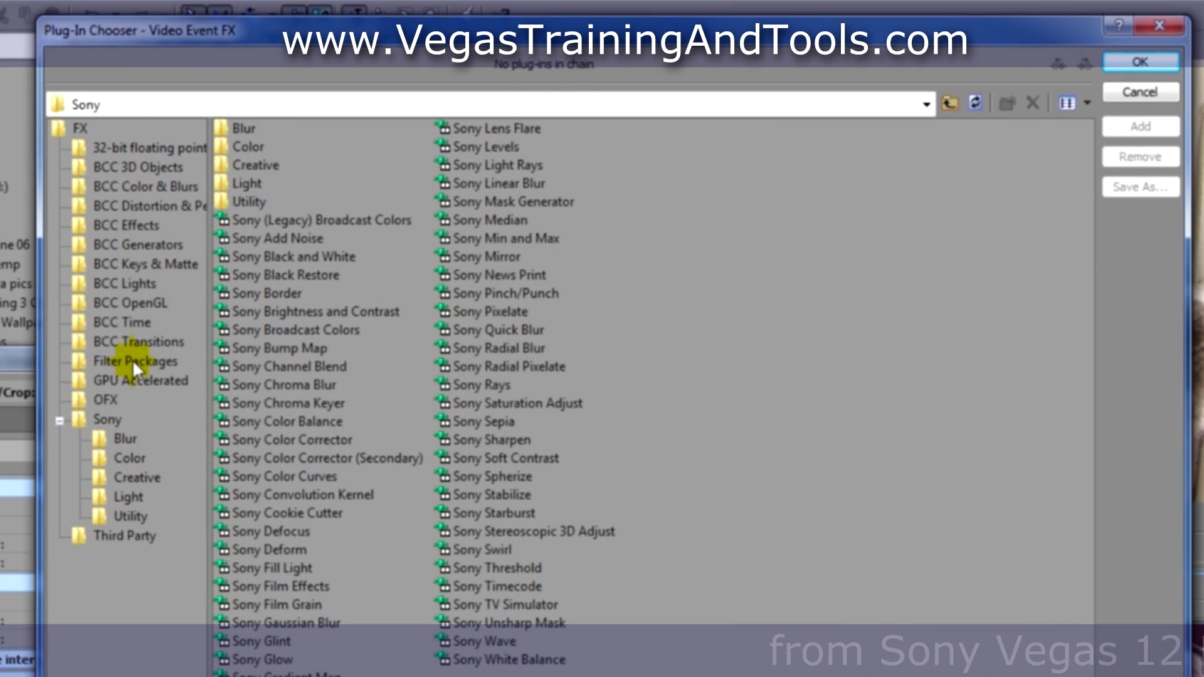
# Apply the saved BWBlurPixelate filter package to the KittenPlay event
pyautogui.click(133, 360)
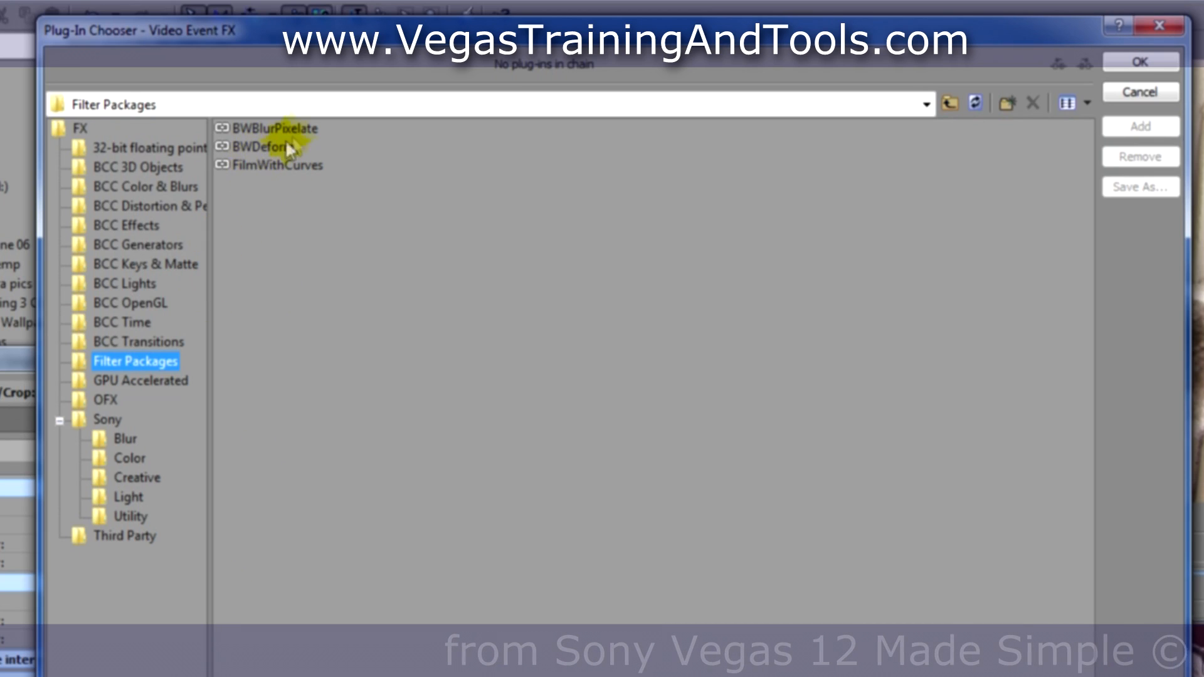
pyautogui.doubleClick(301, 126)
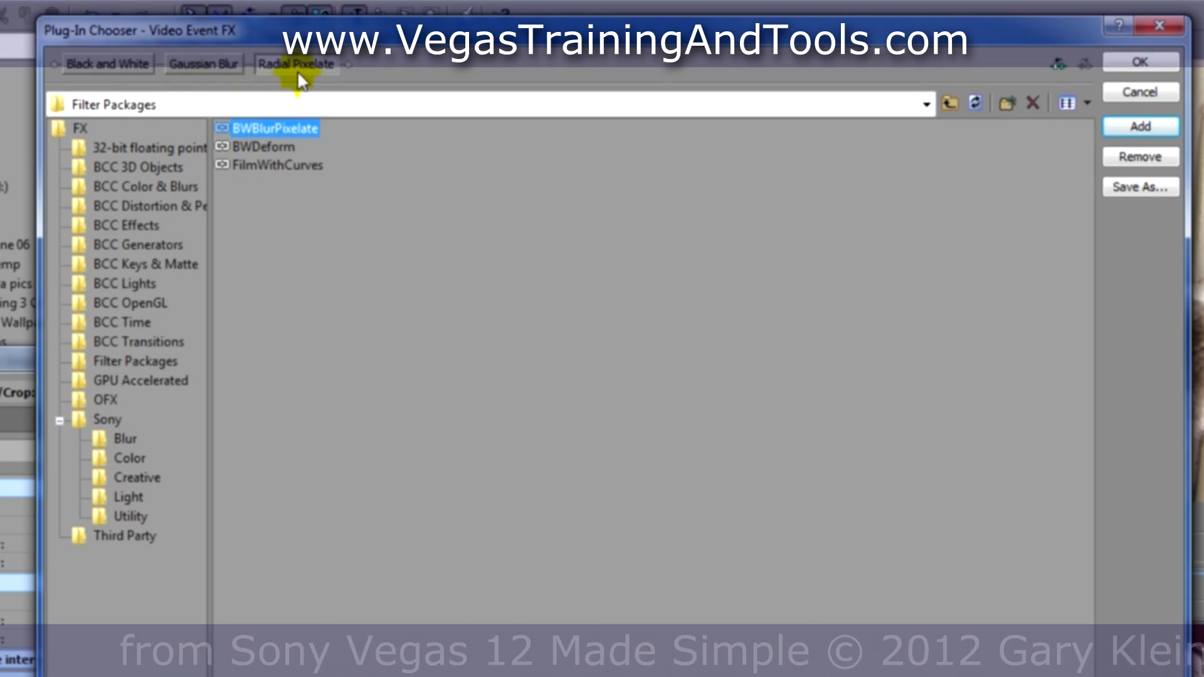
pyautogui.click(1139, 62)
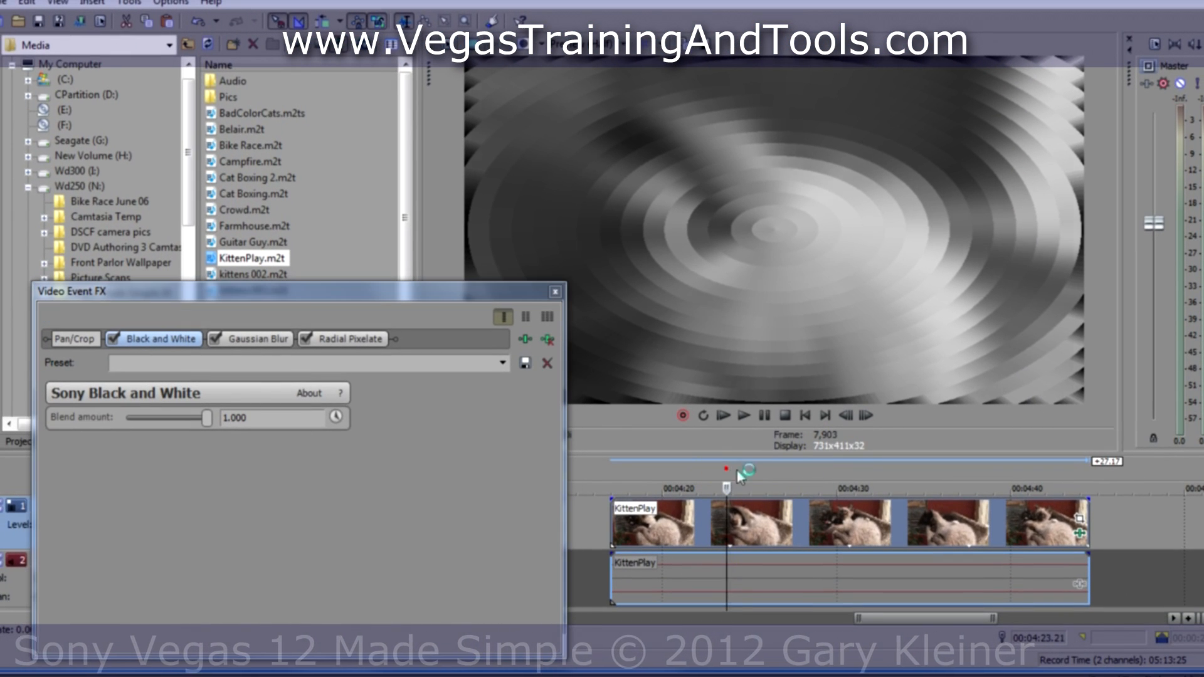
# During playback, disable Black and White on KittenPlay and set Gaussian Blur's vertical range to 0
pyautogui.press('space')
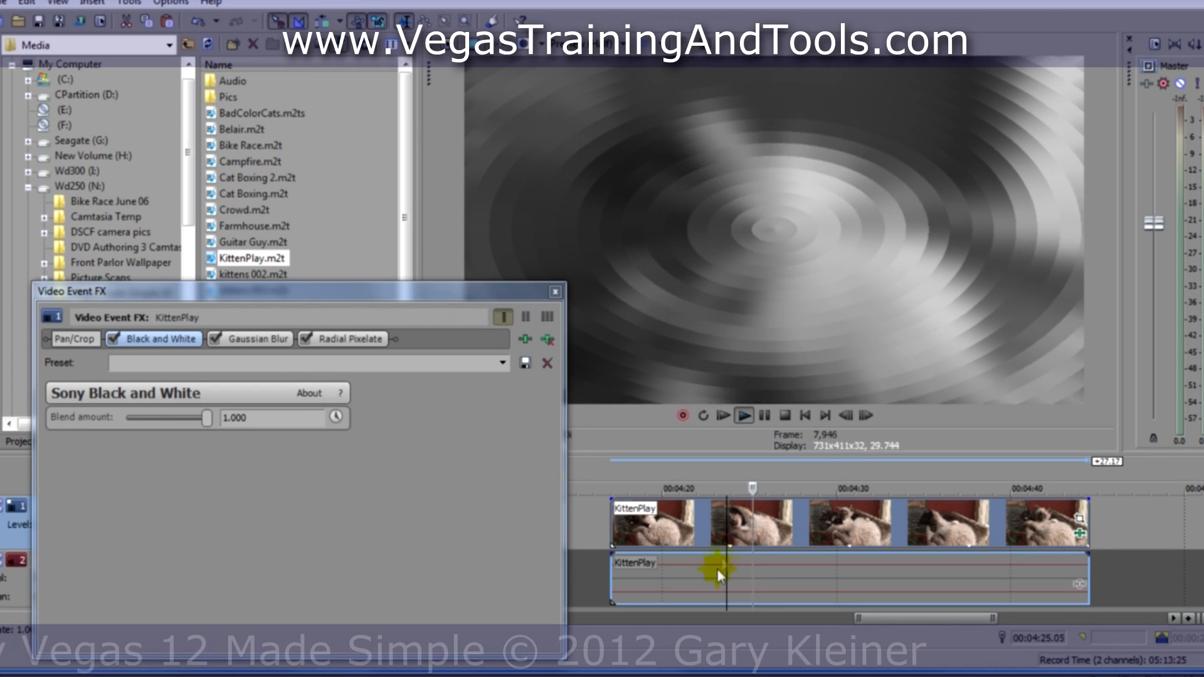
pyautogui.click(305, 339)
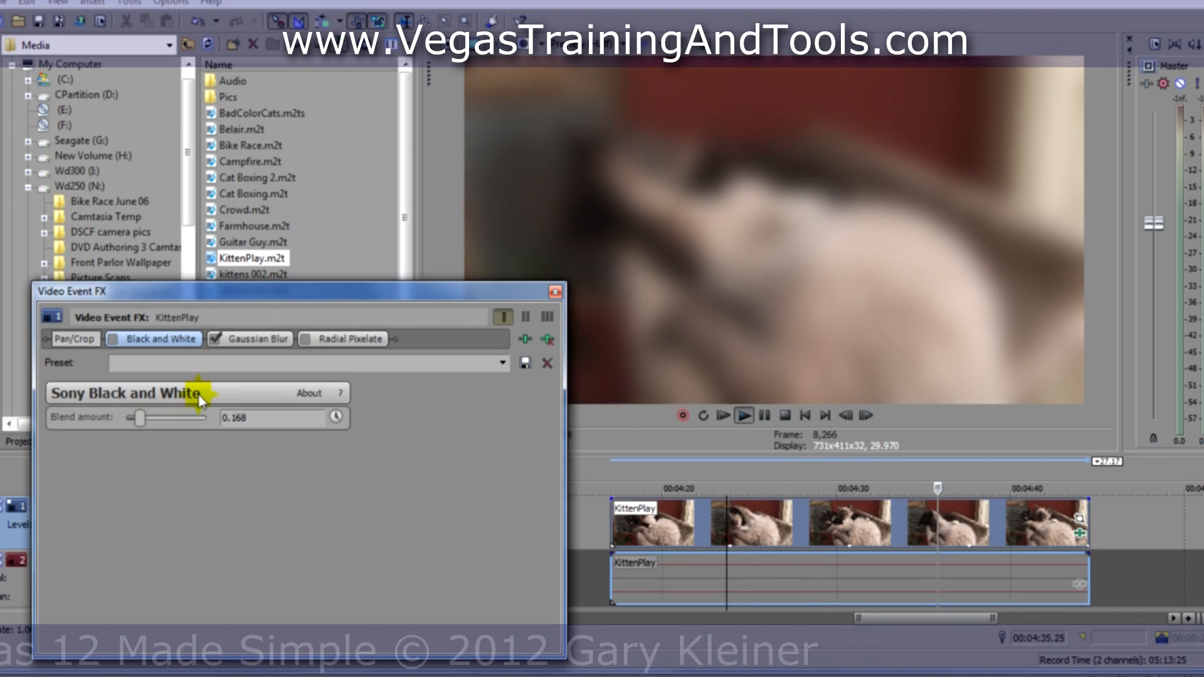
pyautogui.click(255, 339)
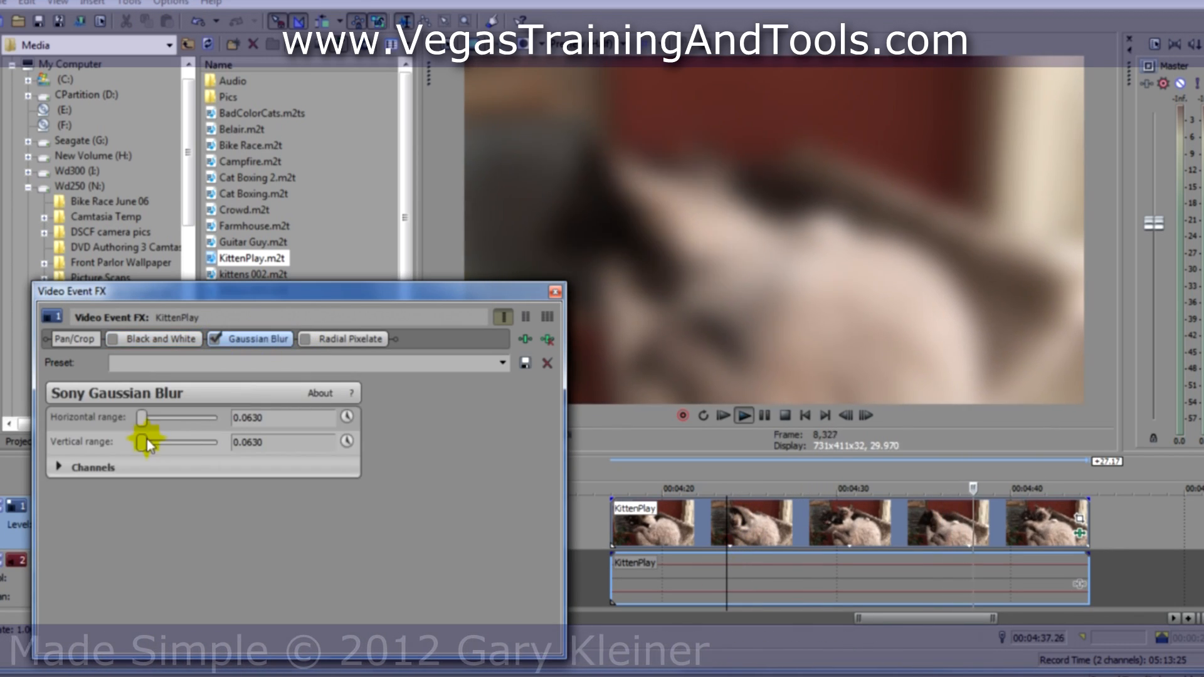
pyautogui.moveTo(147, 439); pyautogui.dragTo(135, 443)
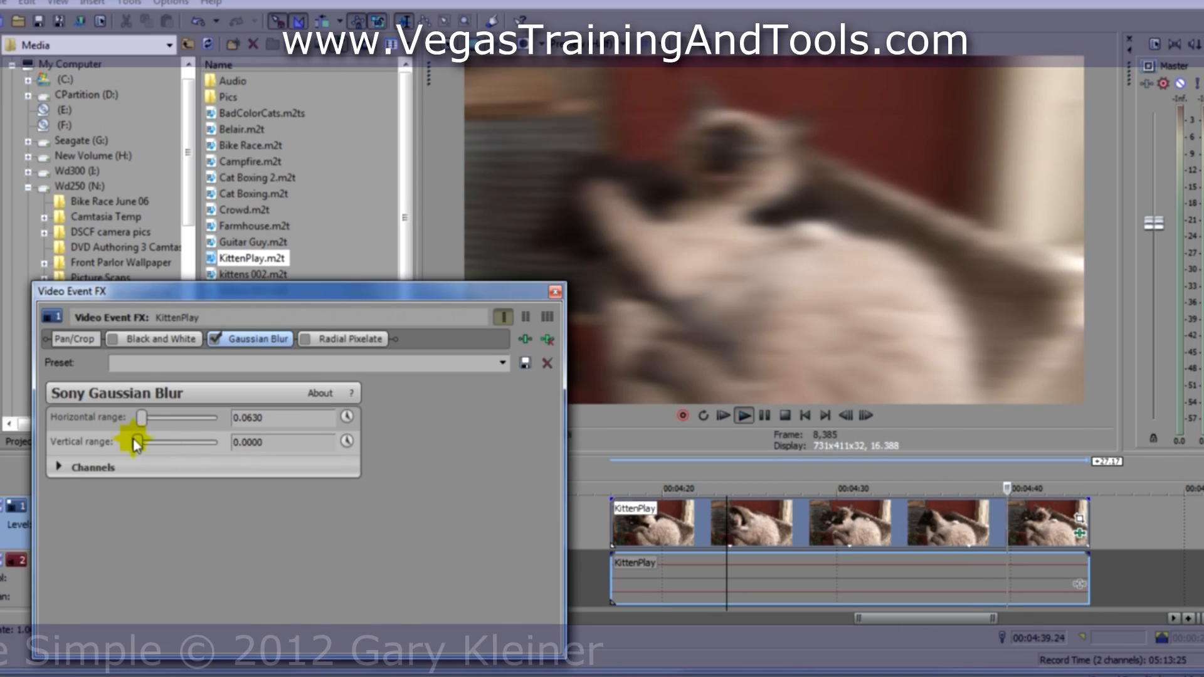